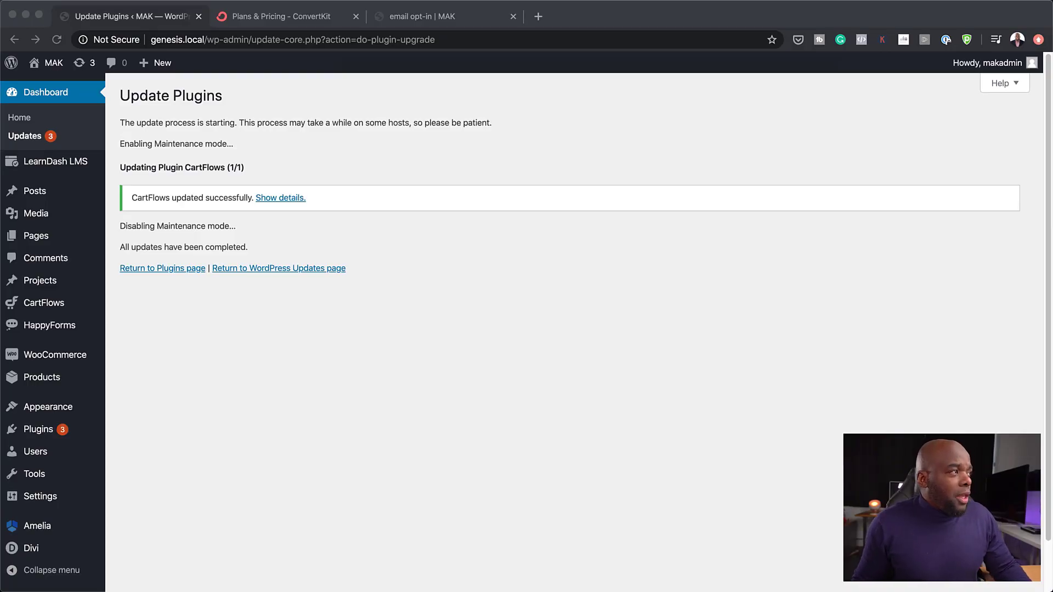
# - View the live email opt-in page with its Free Email List Building Tips signup form
pyautogui.click(449, 19)
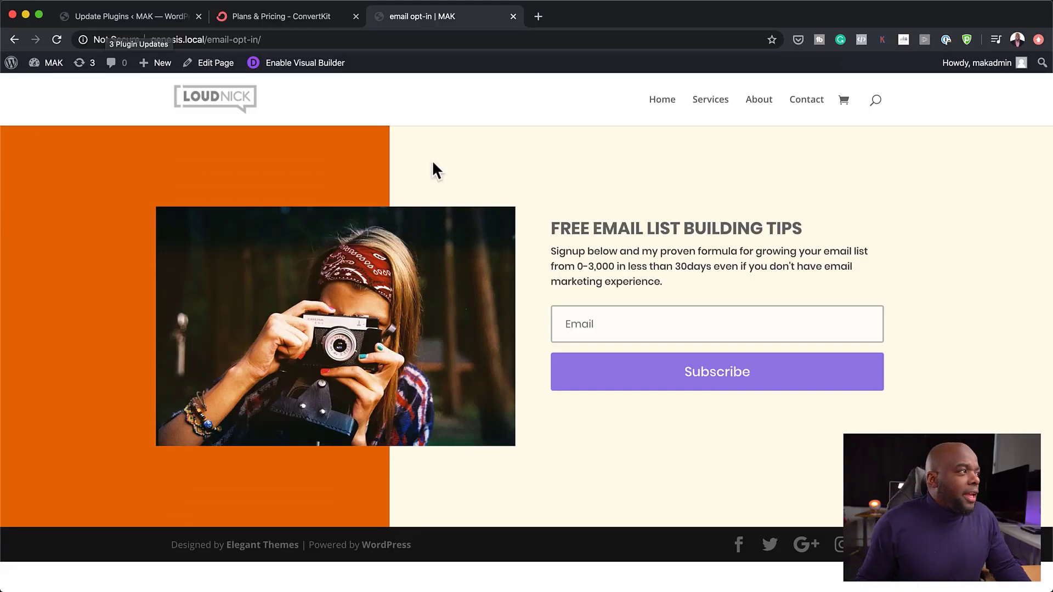
# - Return to the WordPress Update Plugins page confirming CartFlows updated successfully
pyautogui.click(131, 16)
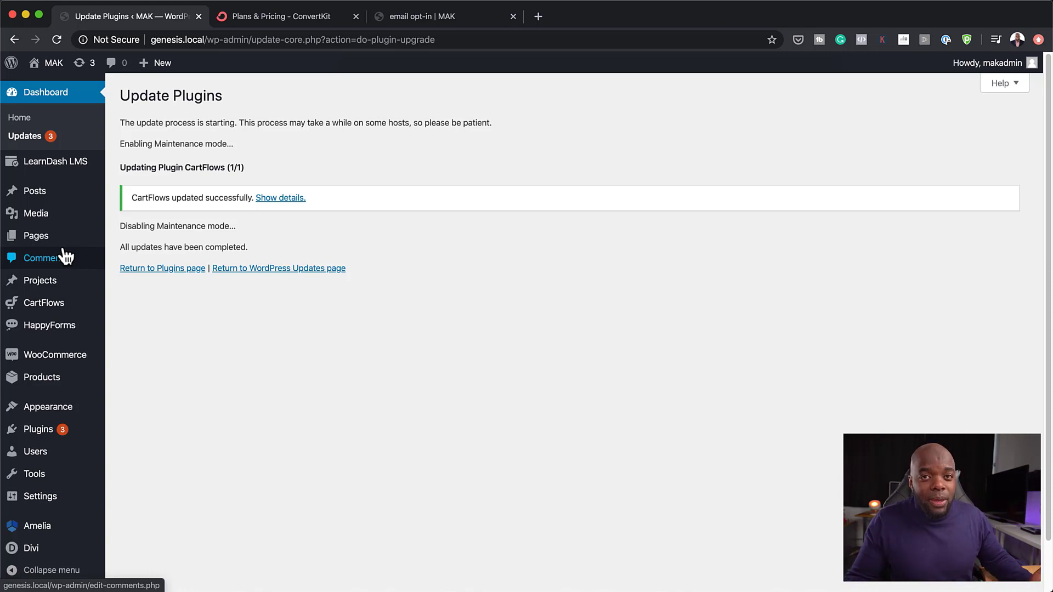
# - From All Pages, launch the About page with Edit With Divi
pyautogui.moveTo(5, 220)
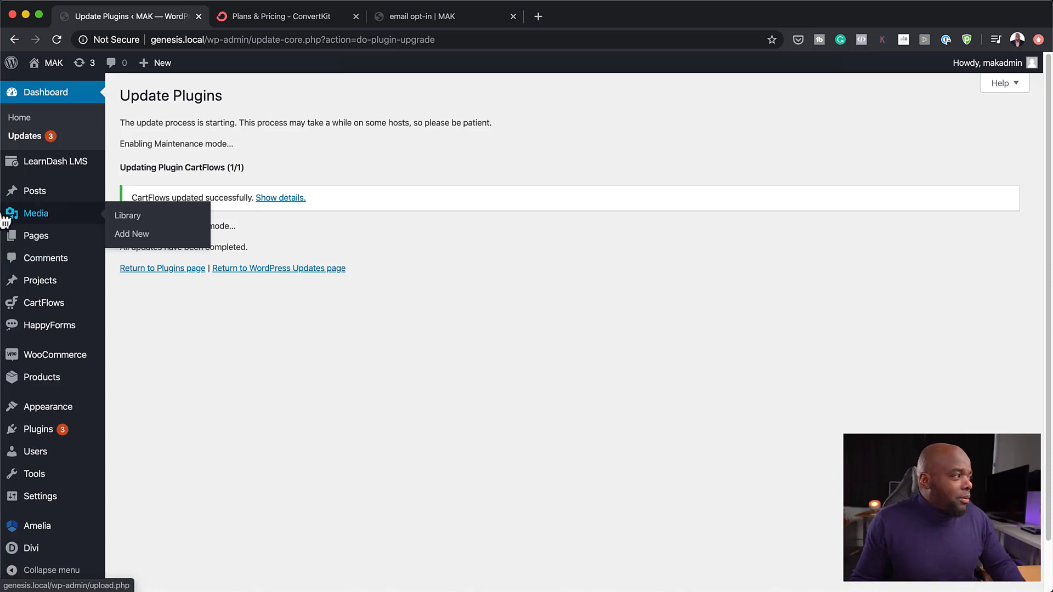
pyautogui.click(127, 241)
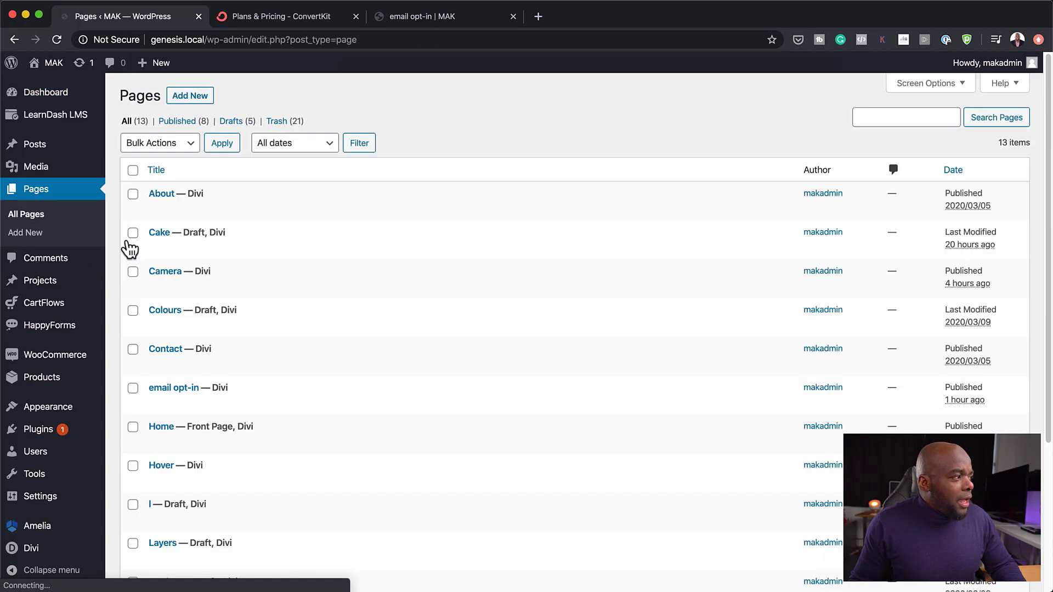
pyautogui.moveTo(289, 270)
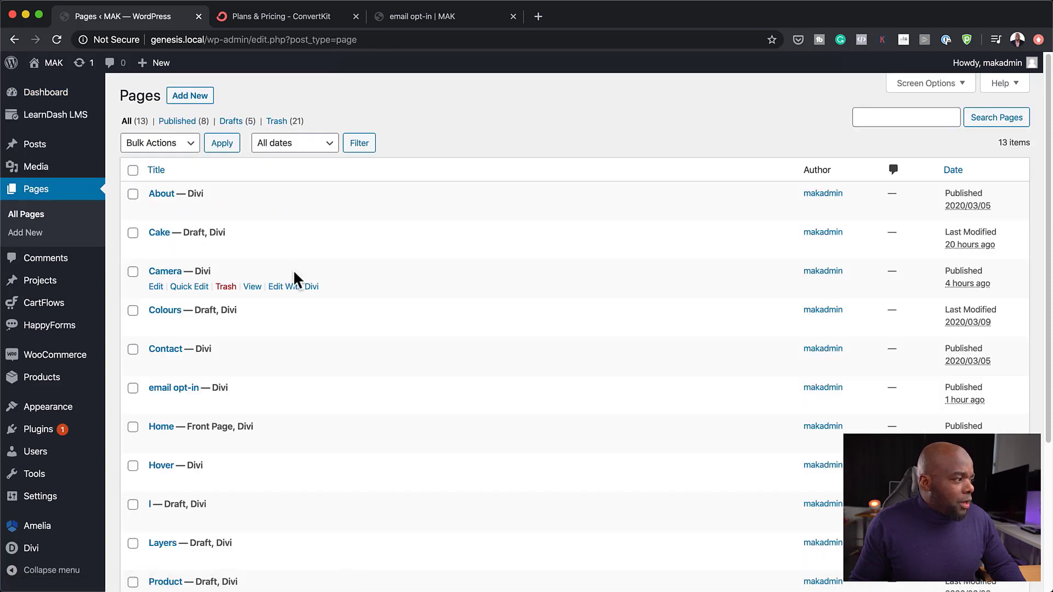
pyautogui.moveTo(183, 201)
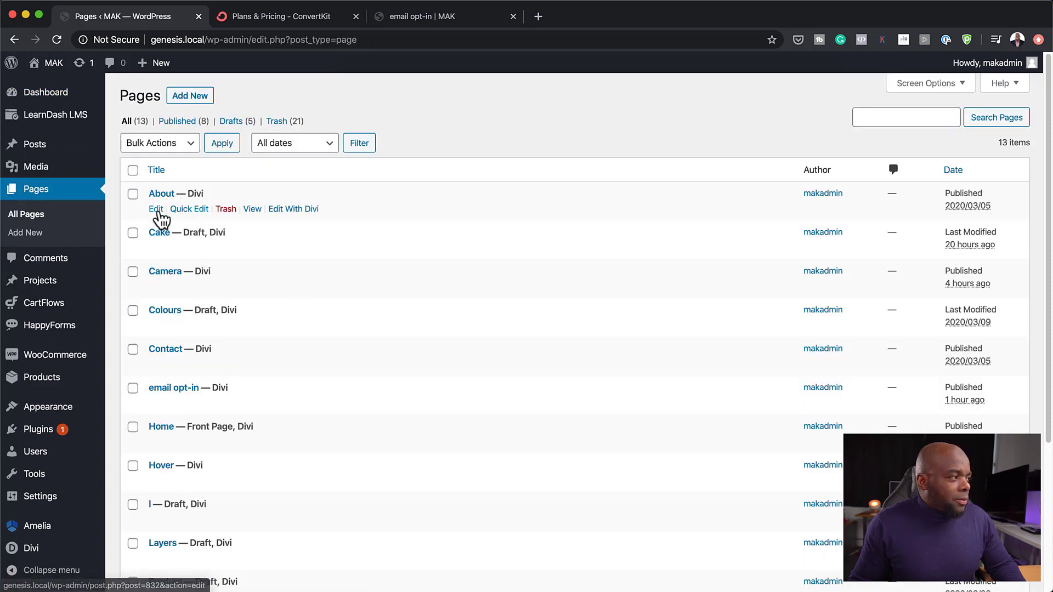
pyautogui.click(284, 216)
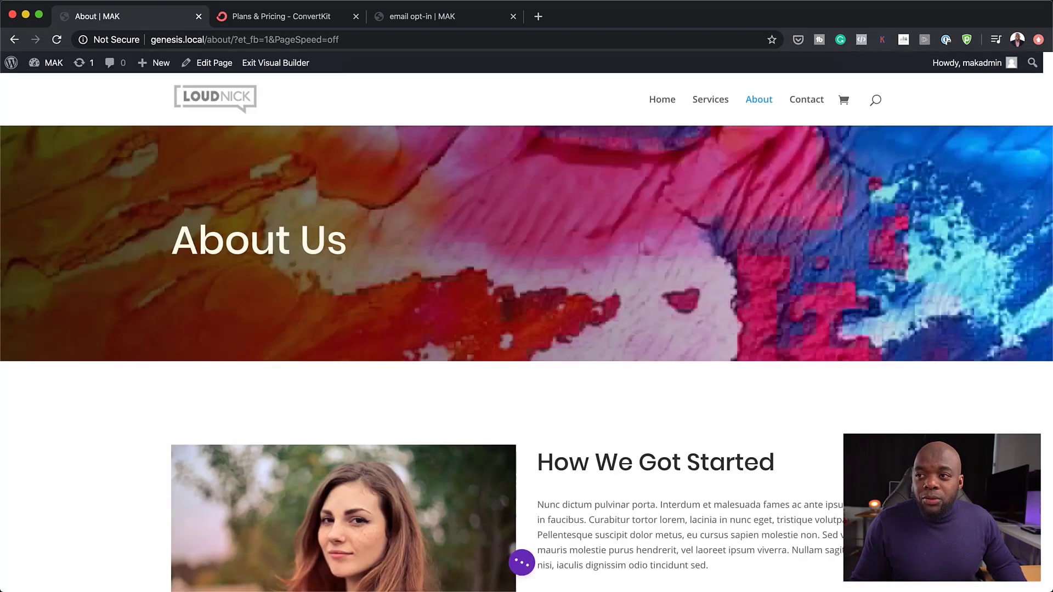
# - Import the Email Opt-in 001.json layout from Downloads onto the About page
pyautogui.press('super+Tab')
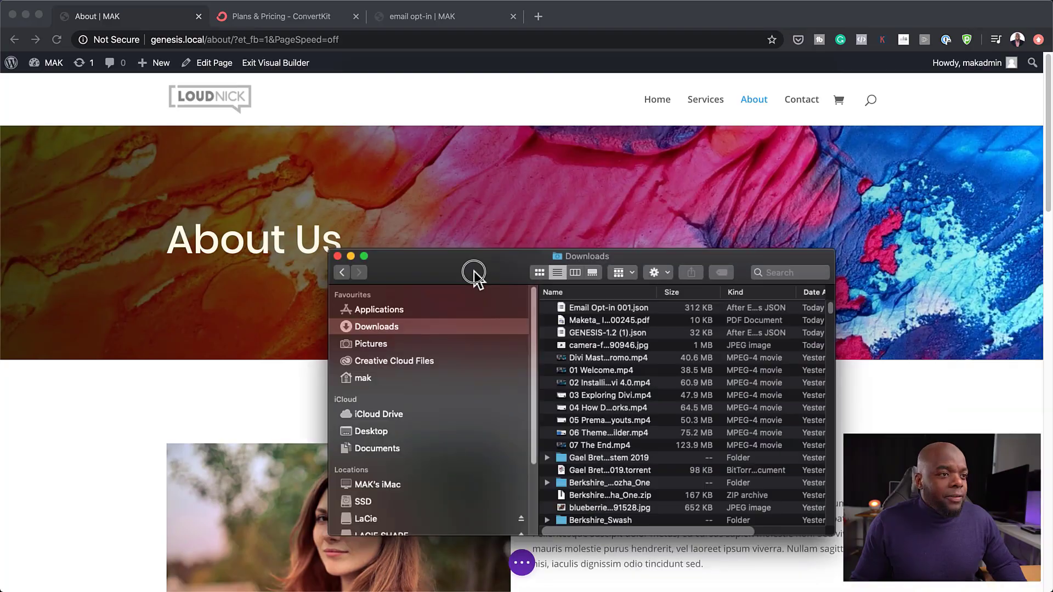
pyautogui.moveTo(469, 274); pyautogui.dragTo(575, 281)
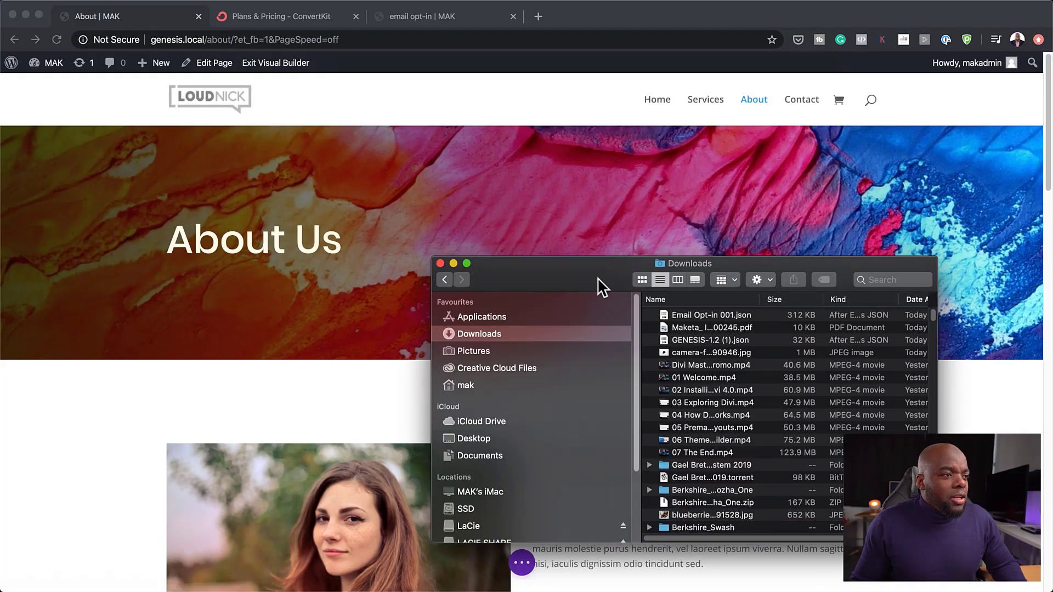
pyautogui.moveTo(599, 284); pyautogui.dragTo(707, 222)
pyautogui.moveTo(772, 255); pyautogui.dragTo(368, 286)
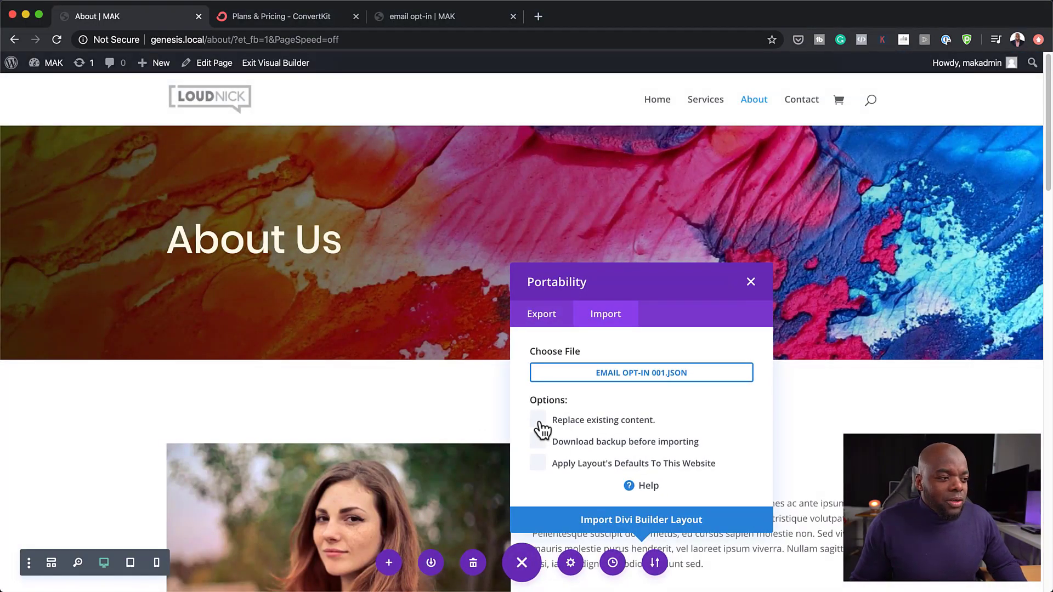
pyautogui.click(664, 527)
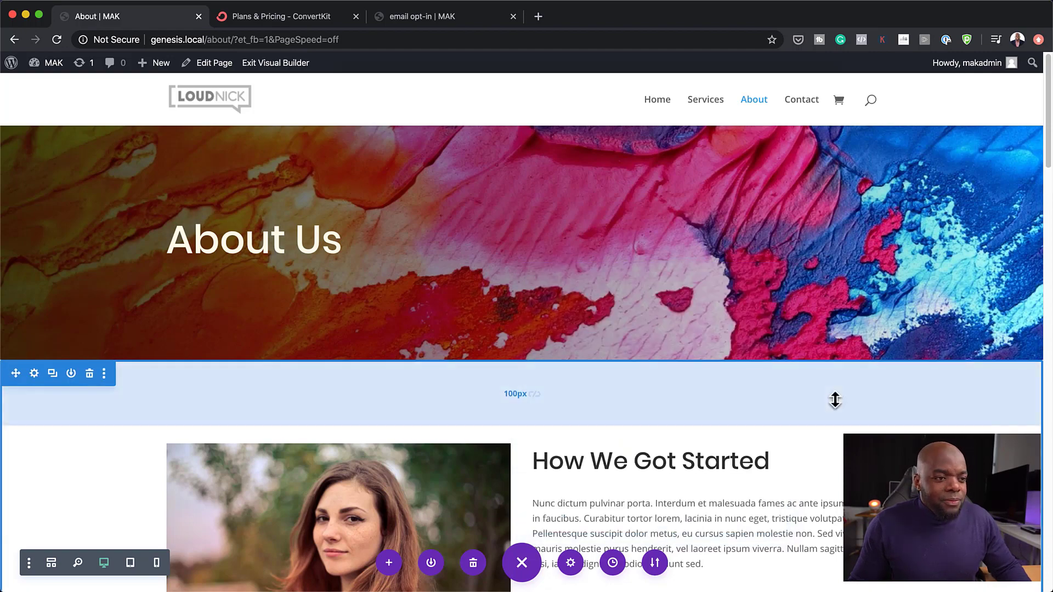
pyautogui.scroll(-20, 802, 369)
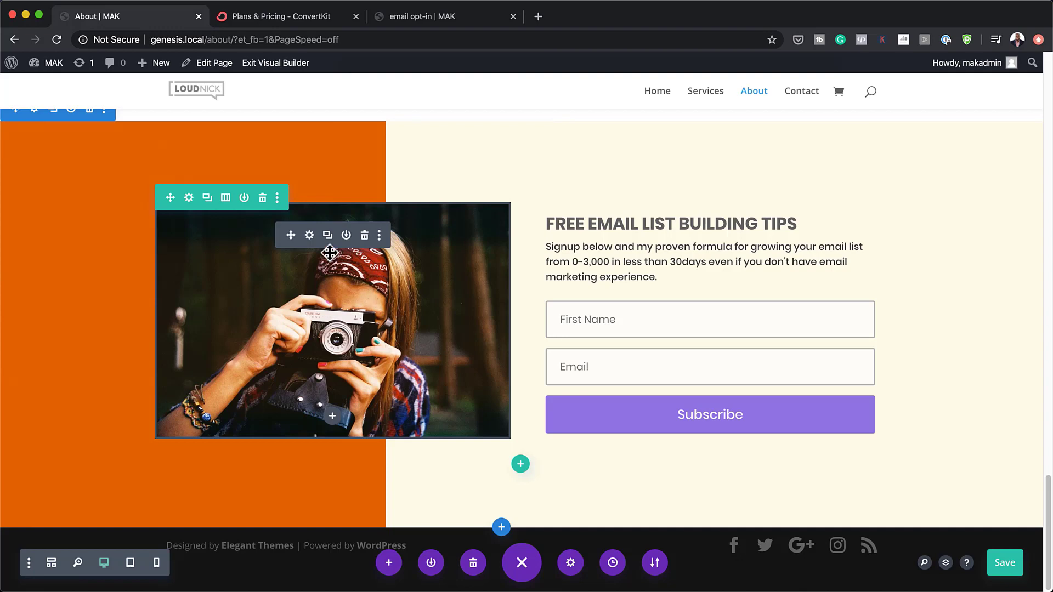
pyautogui.scroll(1, 102, 176)
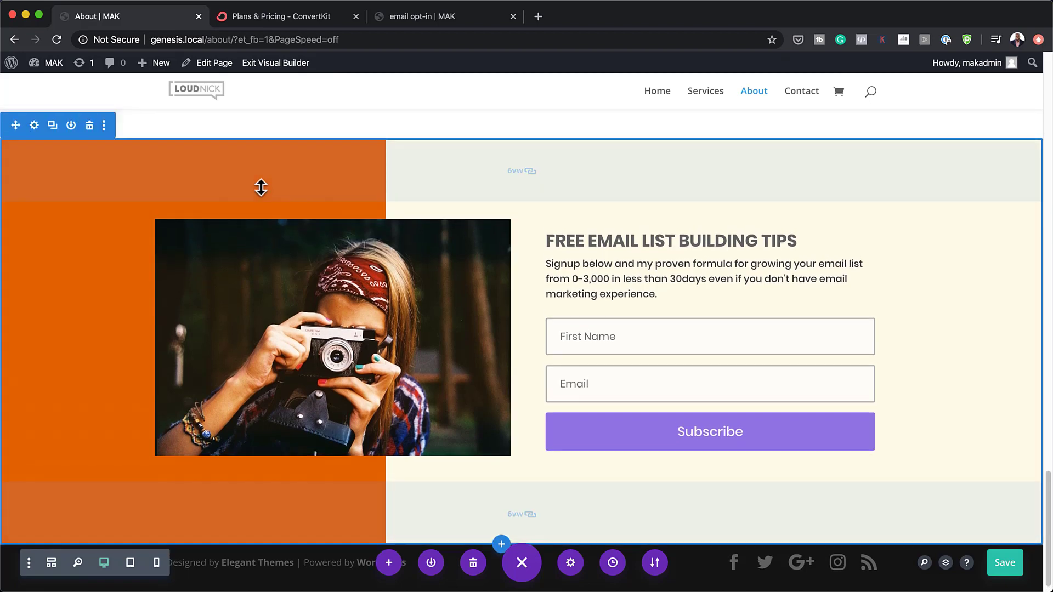
# - Change the section background gradient's first colour from orange to black #111010
pyautogui.click(35, 125)
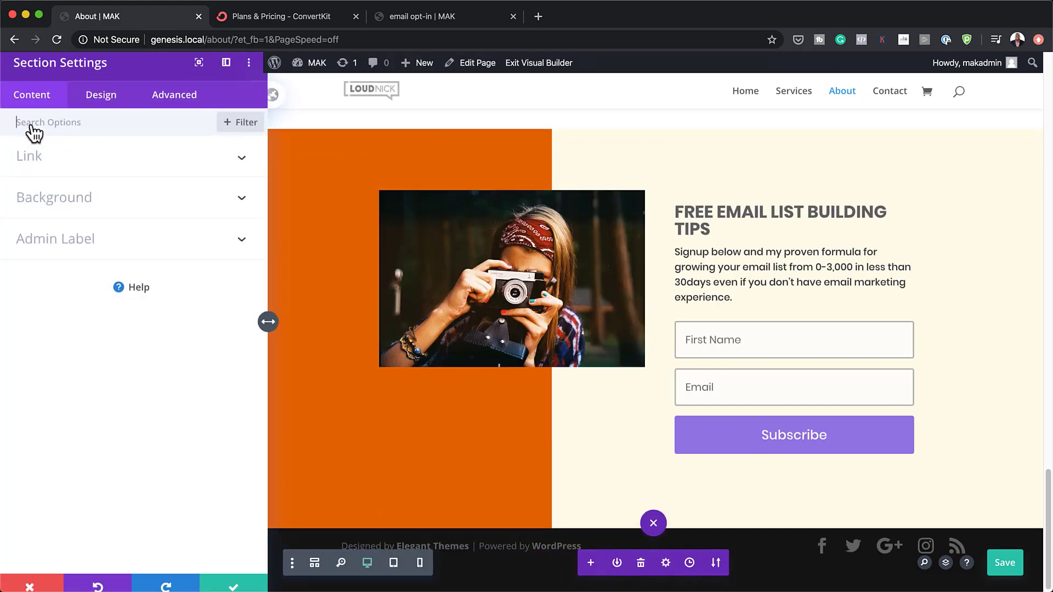
pyautogui.click(61, 204)
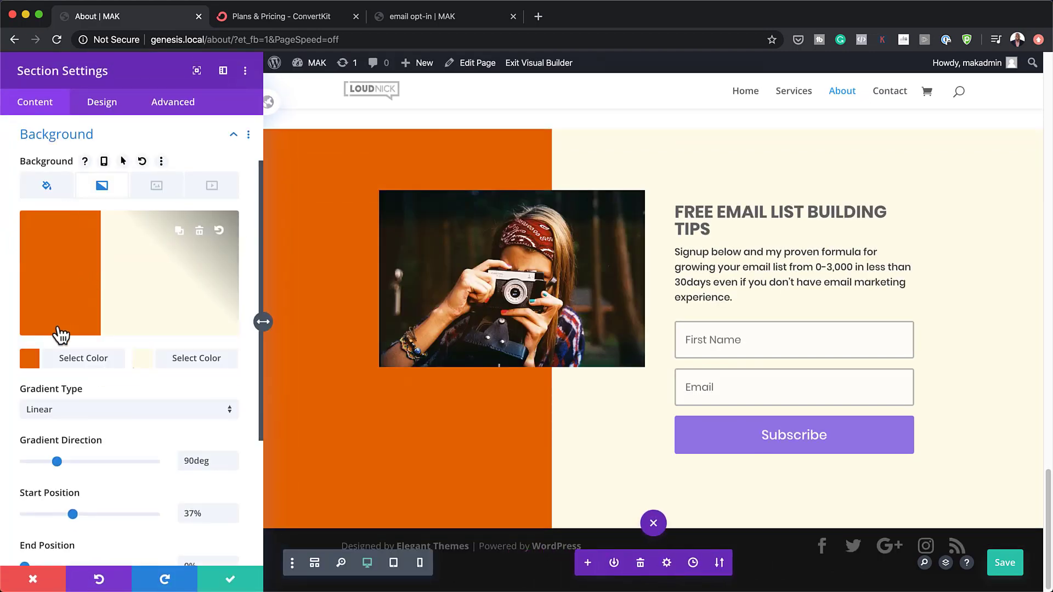
pyautogui.click(29, 362)
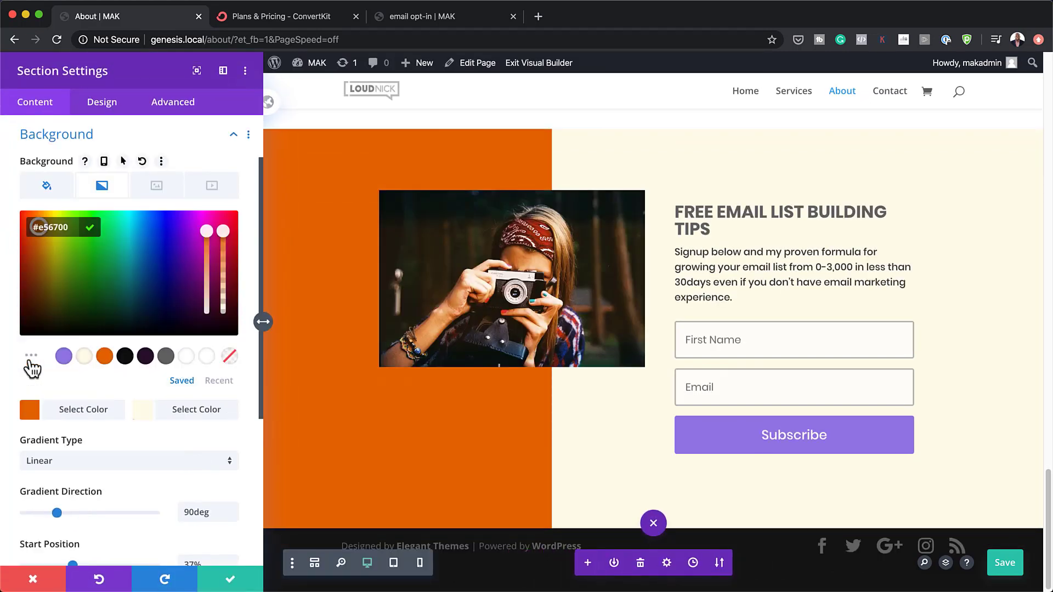
pyautogui.click(127, 359)
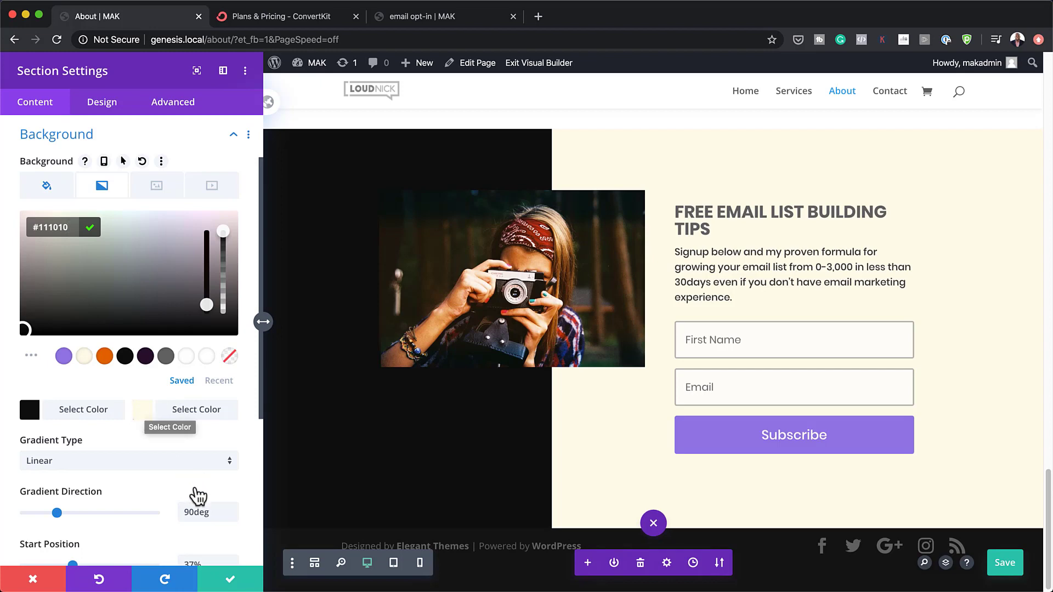
pyautogui.click(230, 579)
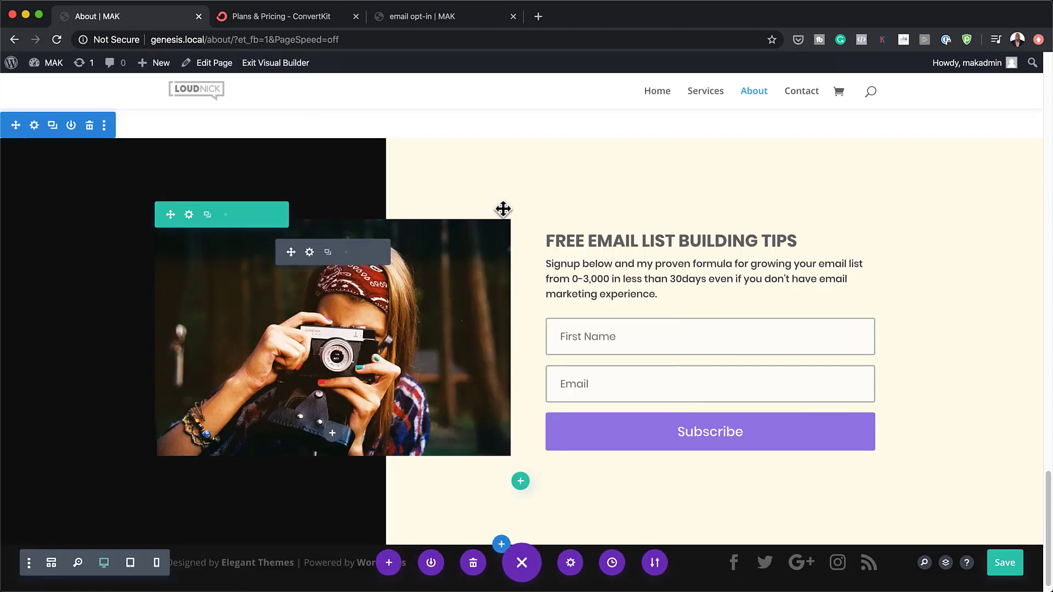
# - Replace the opt-in section's photo with the peppers image from the media library
pyautogui.moveTo(502, 209); pyautogui.dragTo(352, 253)
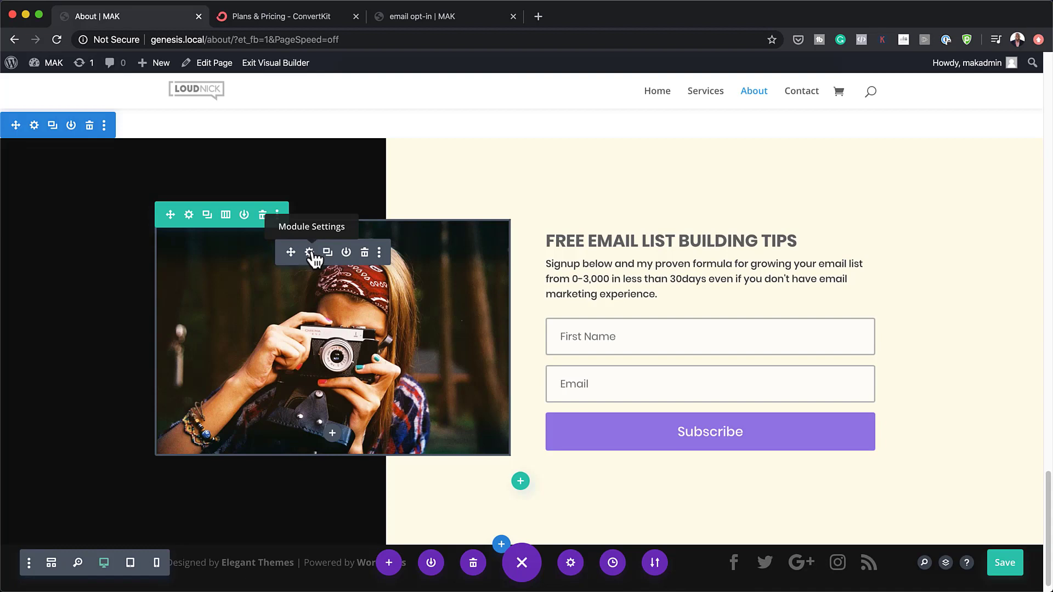
pyautogui.click(310, 252)
pyautogui.click(147, 253)
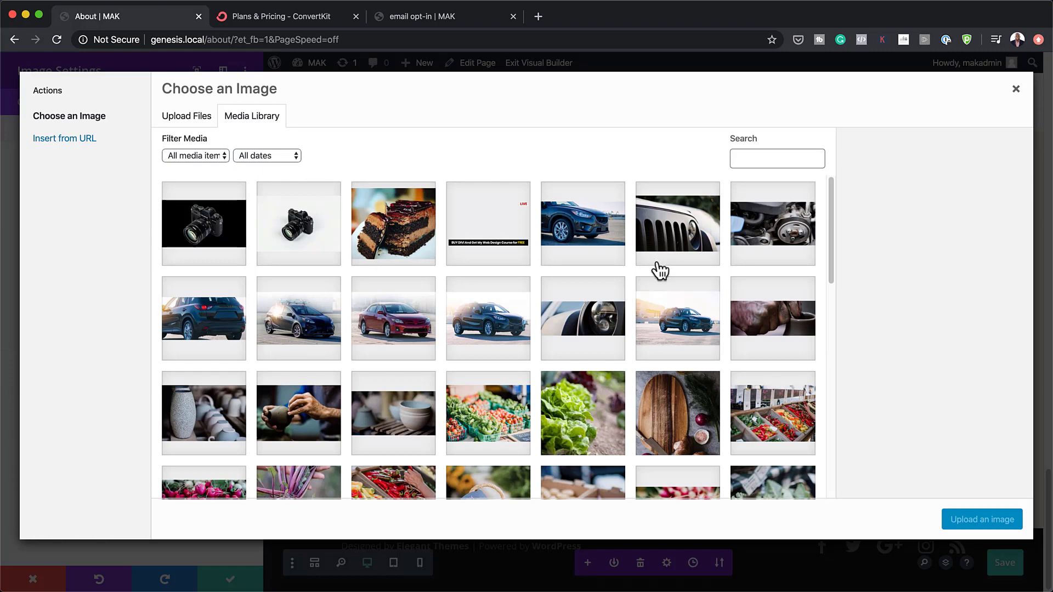
pyautogui.scroll(-5, 734, 311)
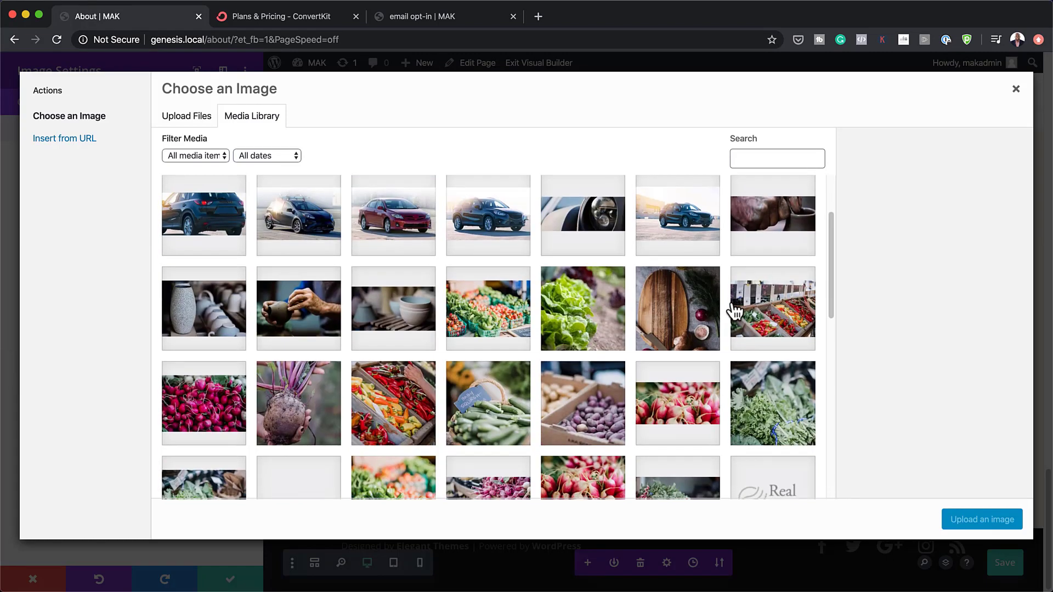
pyautogui.scroll(-5, 735, 312)
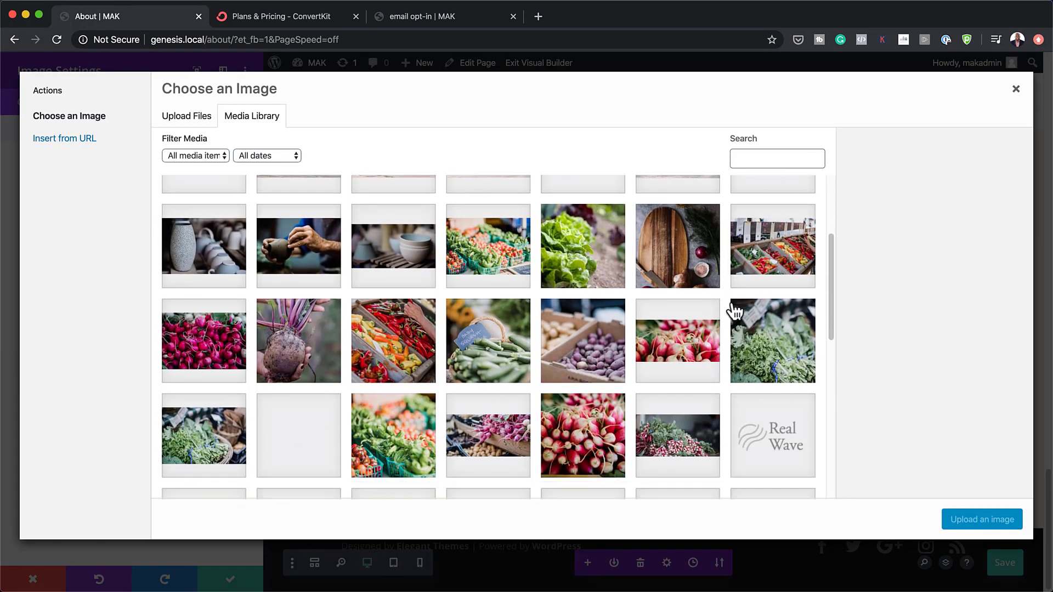
pyautogui.scroll(-15, 652, 356)
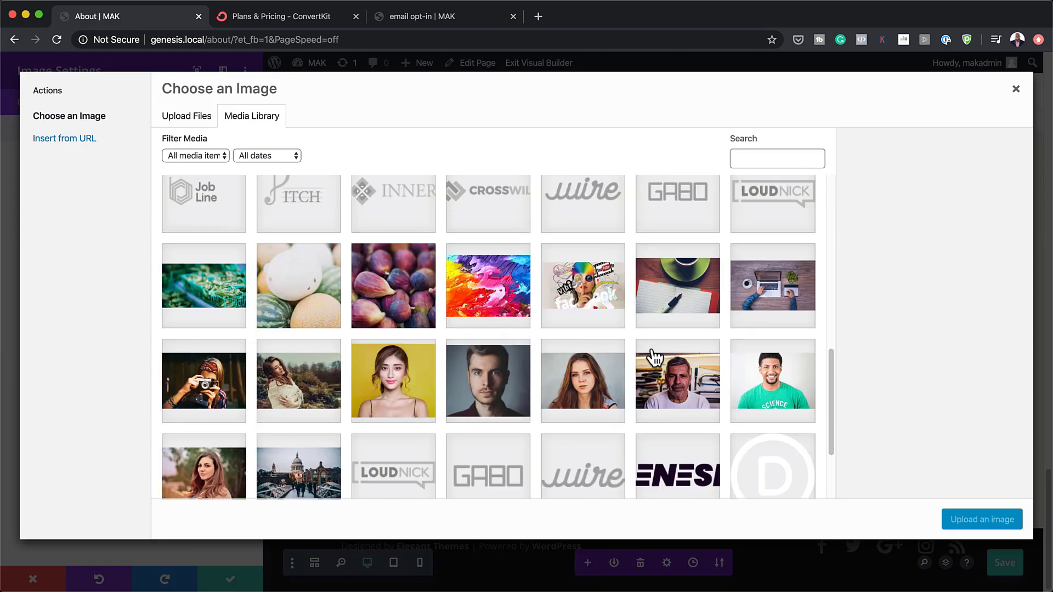
pyautogui.scroll(15, 655, 357)
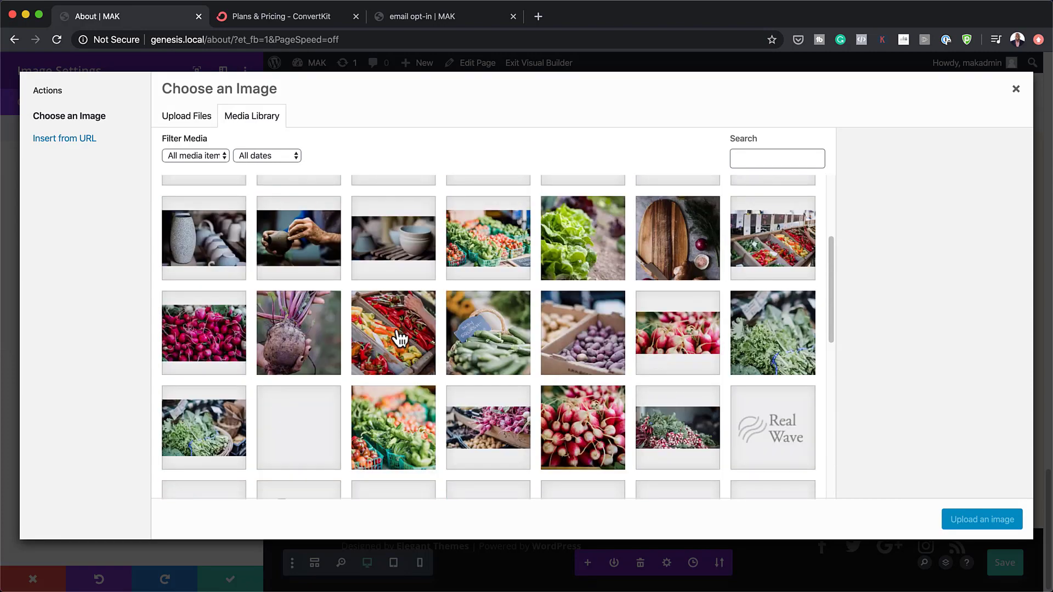
pyautogui.click(400, 339)
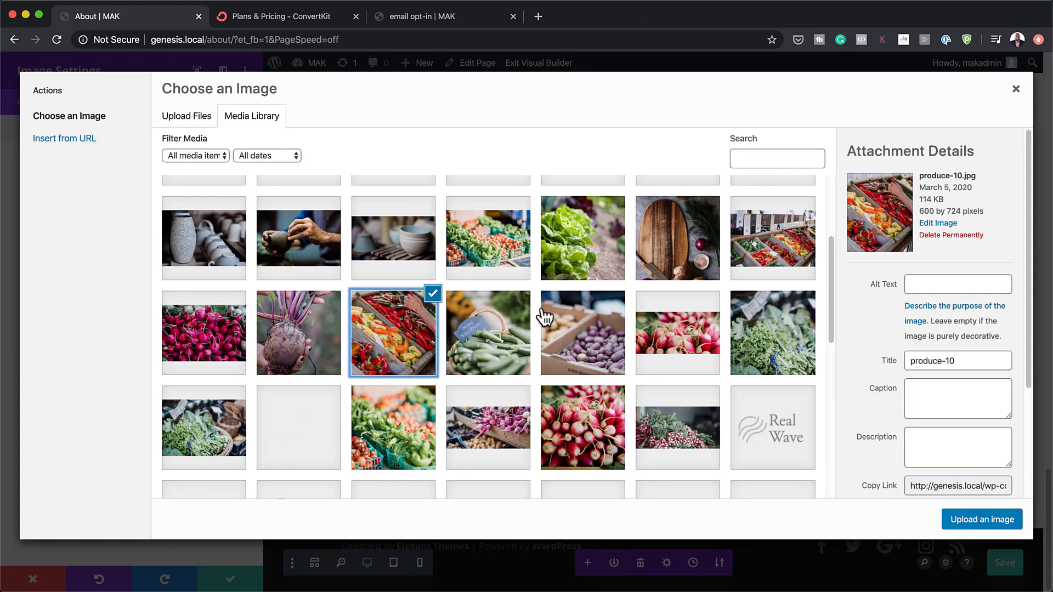
pyautogui.click(986, 516)
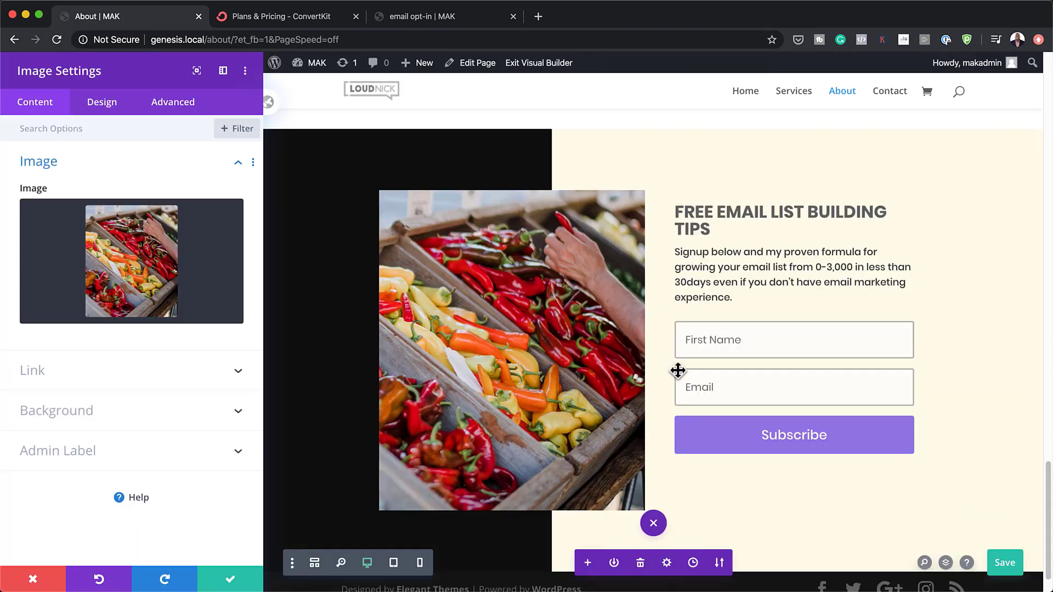
pyautogui.click(230, 578)
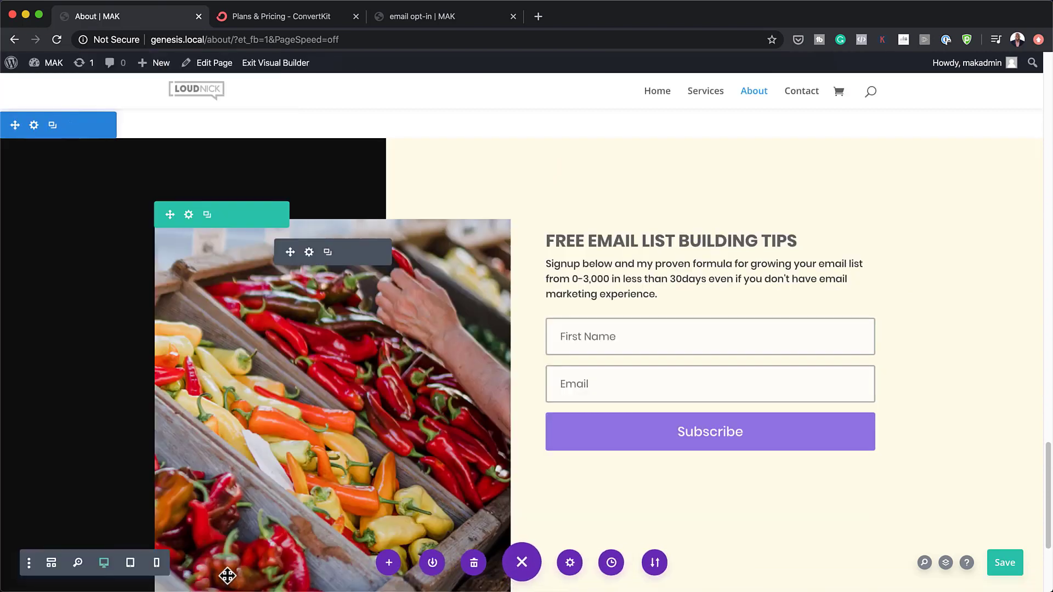
pyautogui.scroll(-3, 822, 450)
pyautogui.scroll(1, 885, 470)
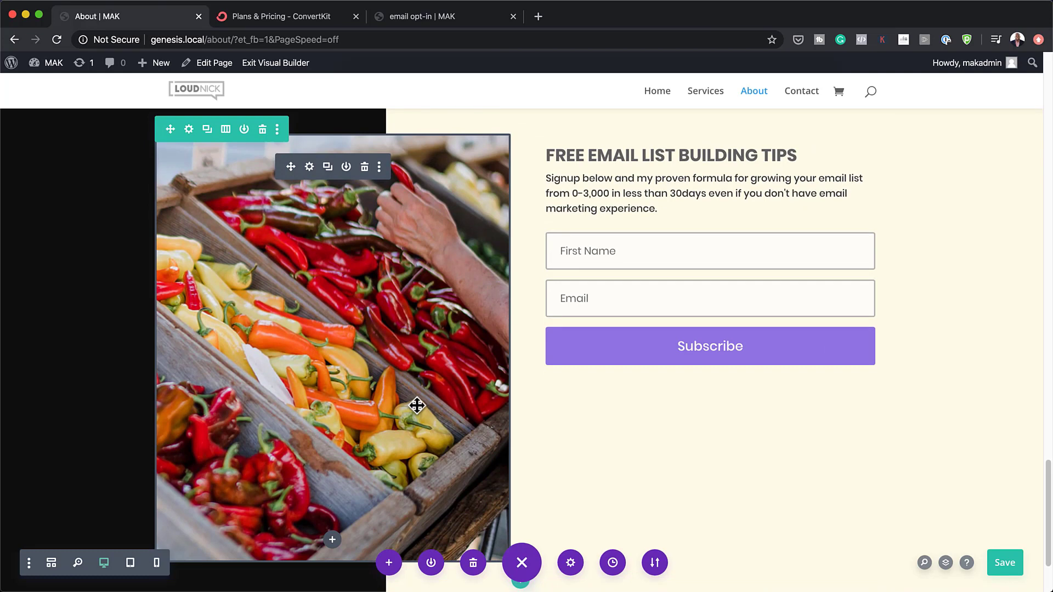
# - Swap the photo for the produce-15.jpg market-stall image and close Image Settings
pyautogui.click(310, 167)
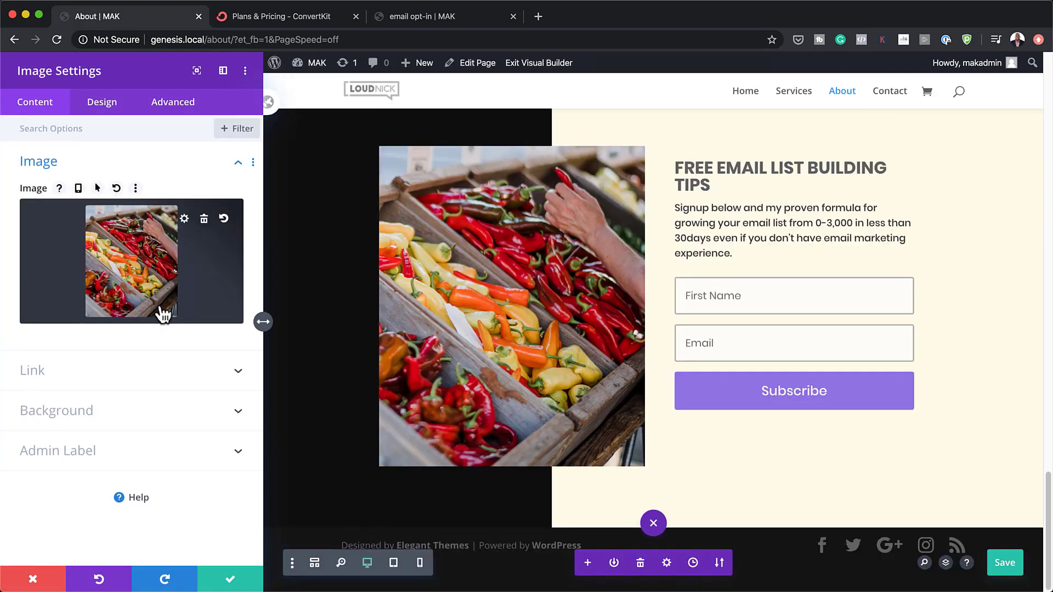
pyautogui.click(128, 265)
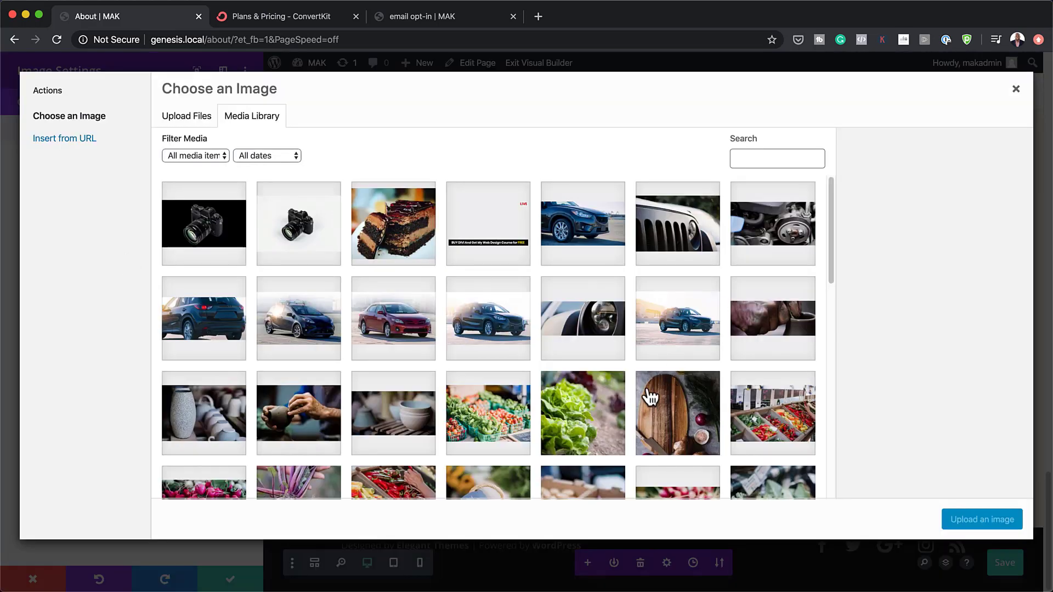
pyautogui.scroll(-2, 646, 395)
pyautogui.click(793, 364)
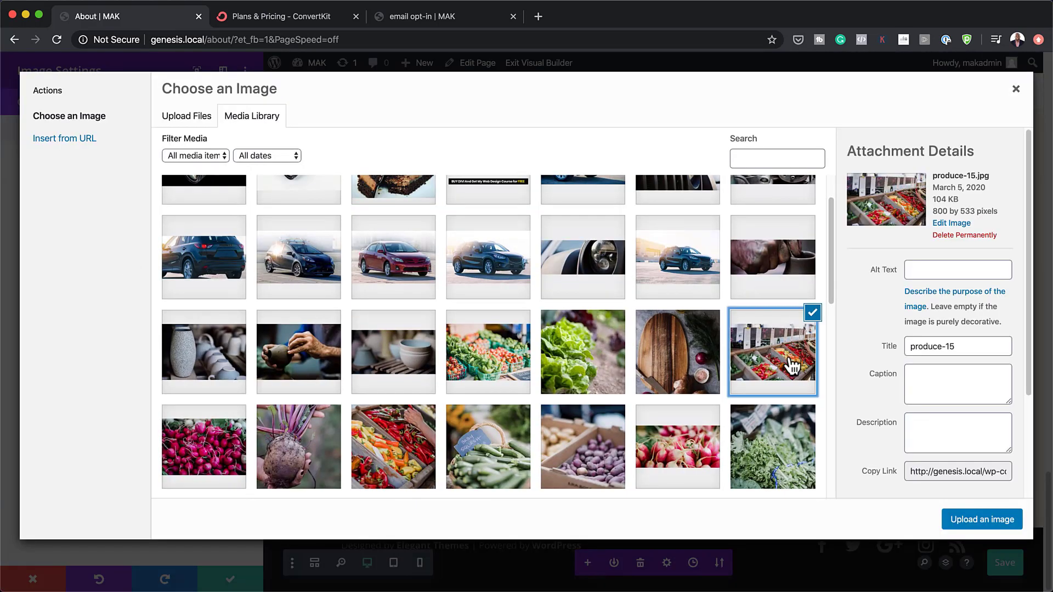
pyautogui.click(981, 519)
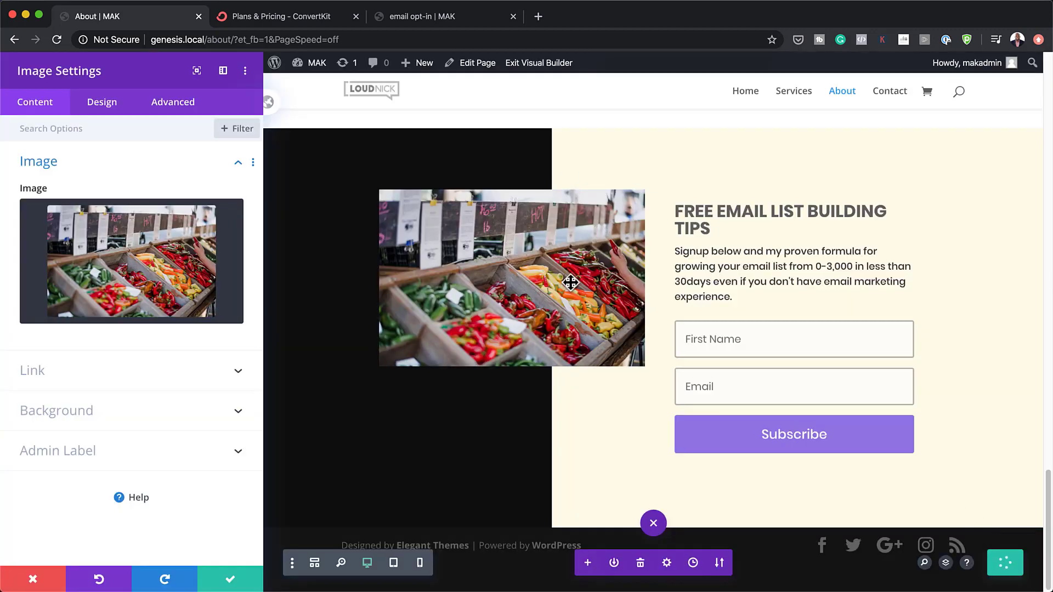
pyautogui.click(231, 578)
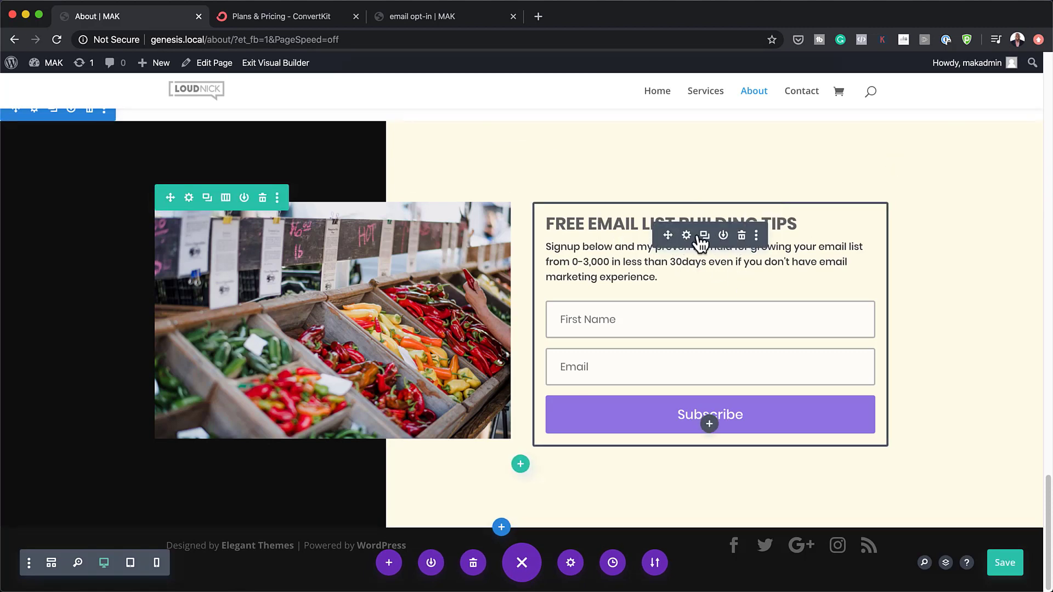
# - Review the Email Optin module's body text, then go to ConvertKit's Plans & Pricing page
pyautogui.click(686, 235)
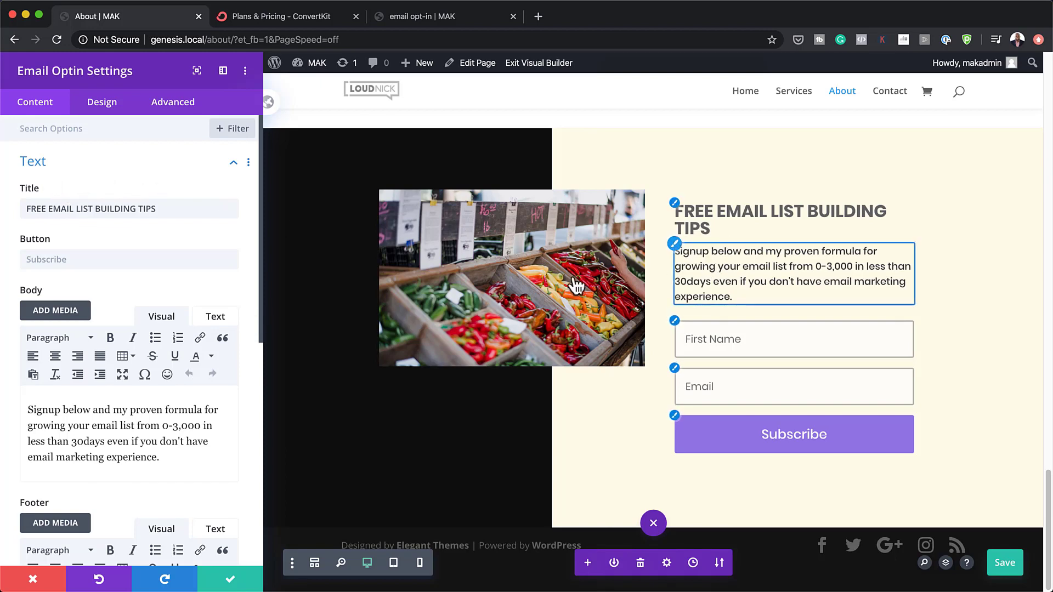
pyautogui.moveTo(164, 458); pyautogui.dragTo(28, 409)
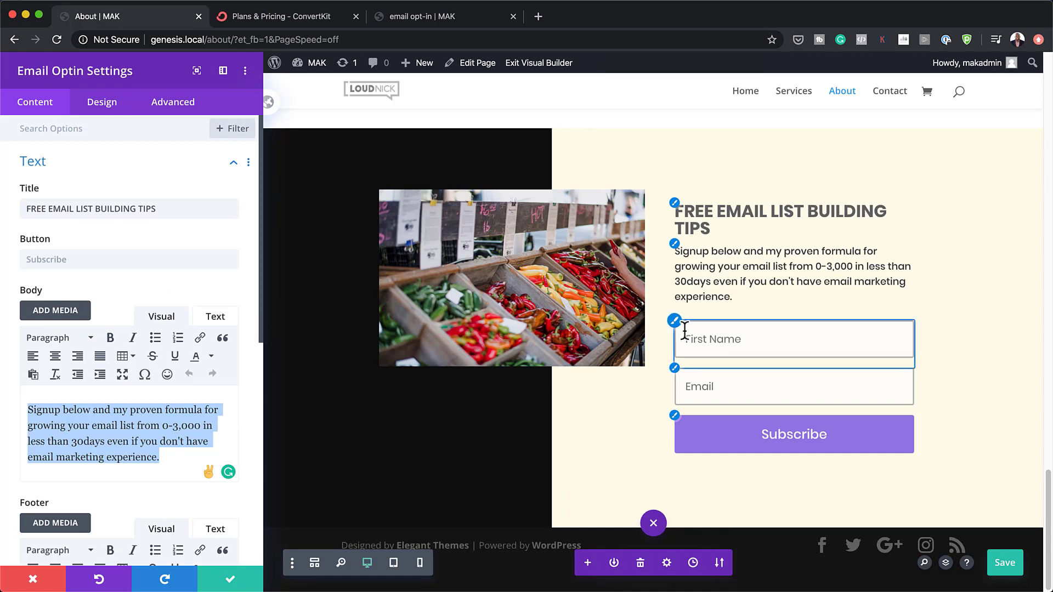
pyautogui.click(314, 21)
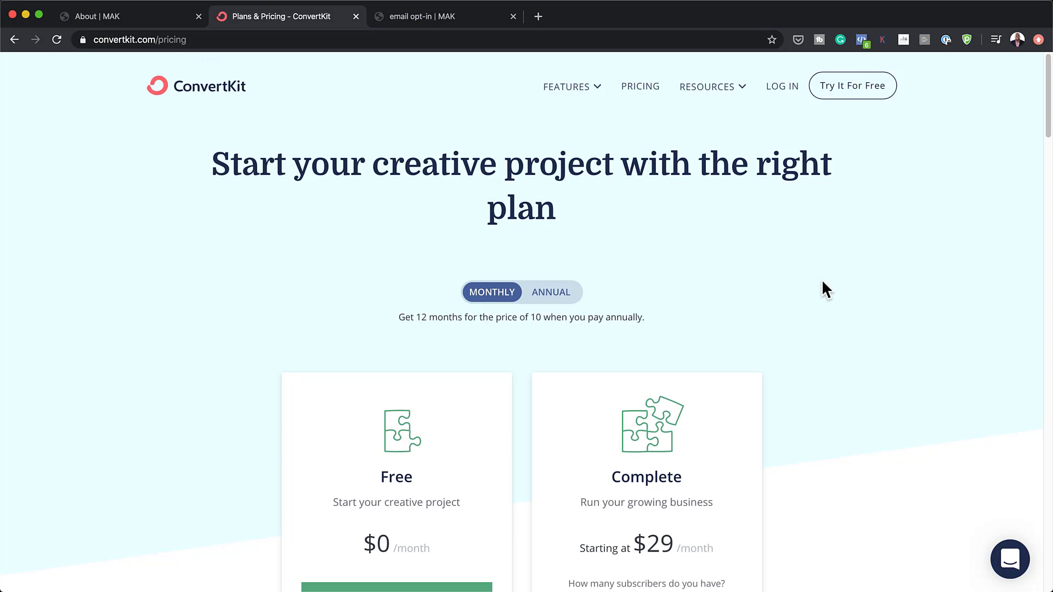
pyautogui.scroll(-5, 284, 506)
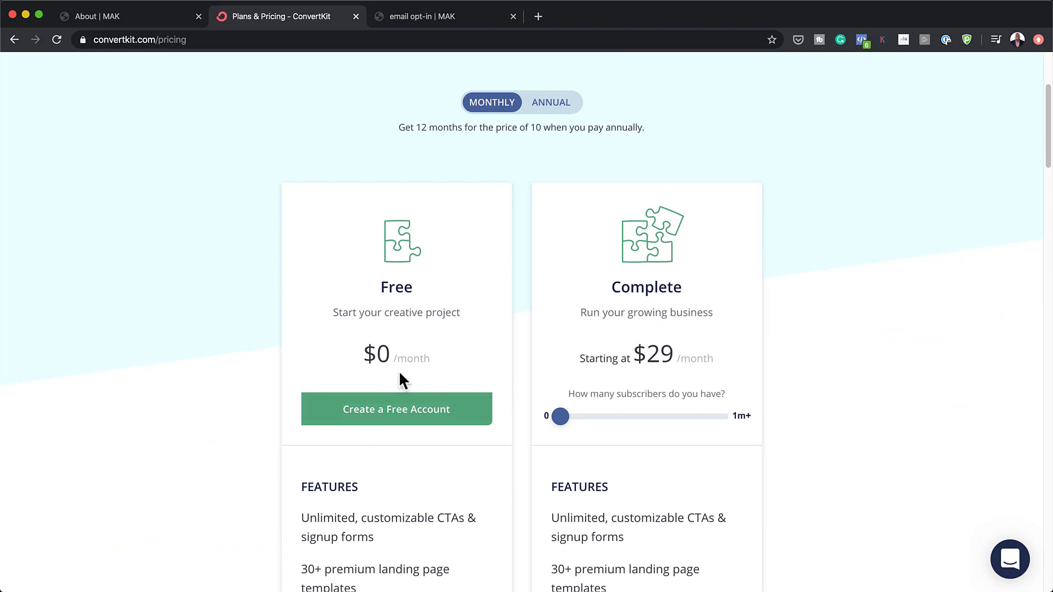
pyautogui.scroll(-10, 445, 485)
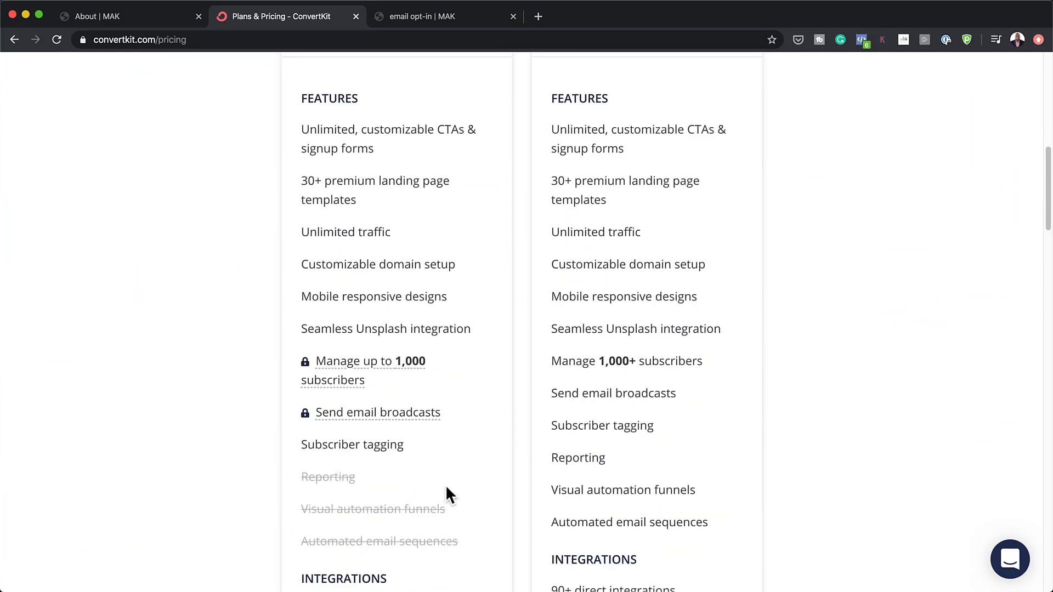
pyautogui.scroll(-3, 445, 485)
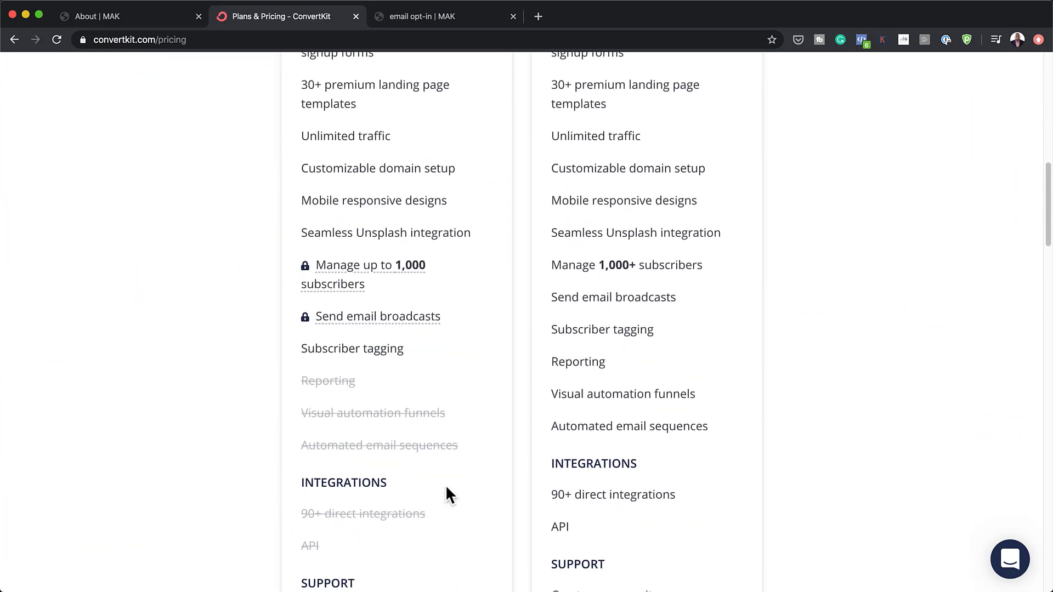
pyautogui.scroll(-6, 446, 486)
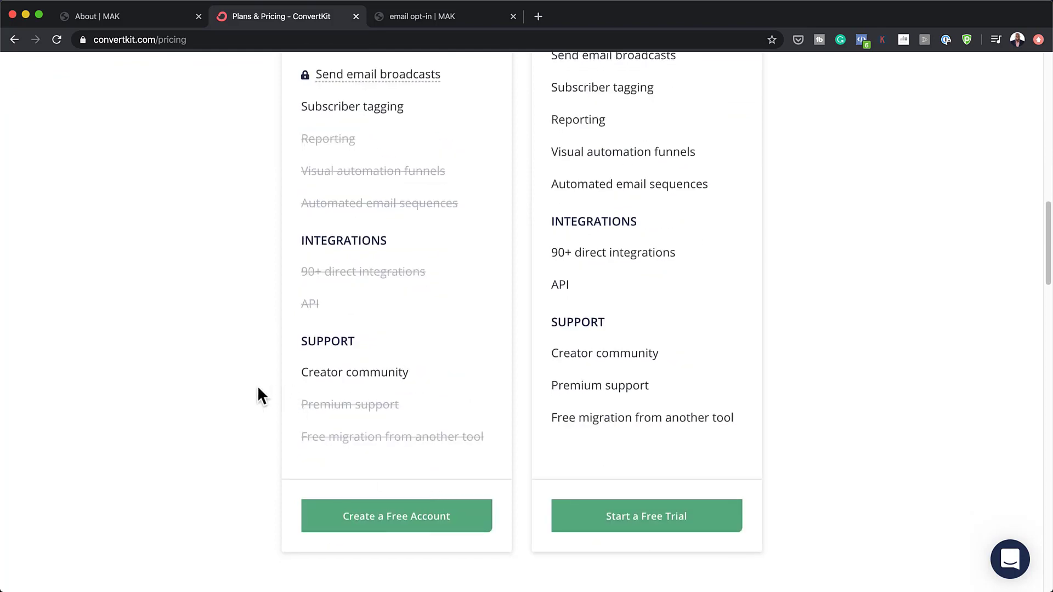
pyautogui.scroll(8, 263, 391)
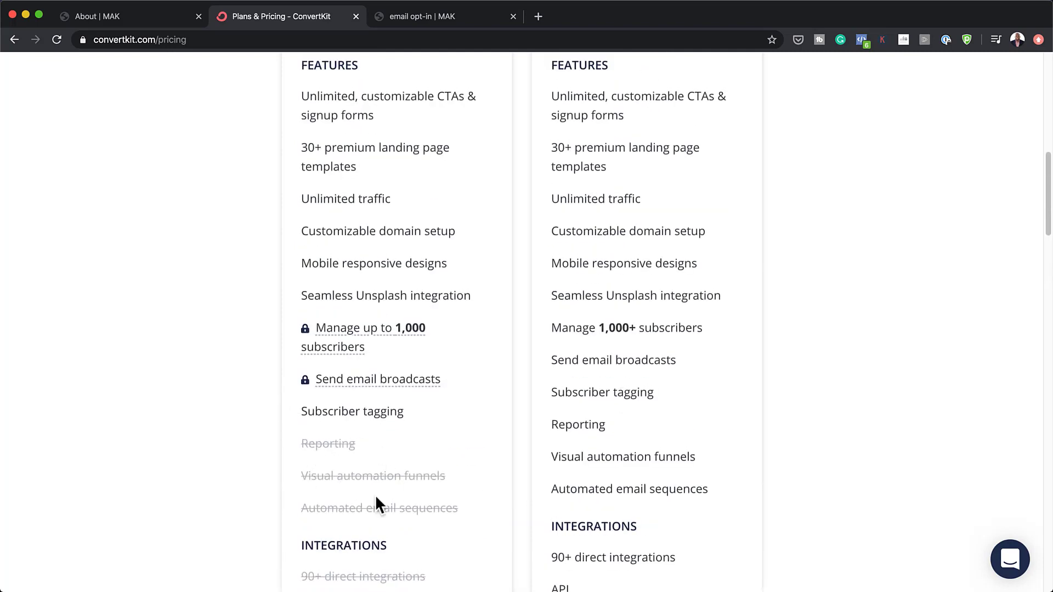
pyautogui.scroll(12, 460, 410)
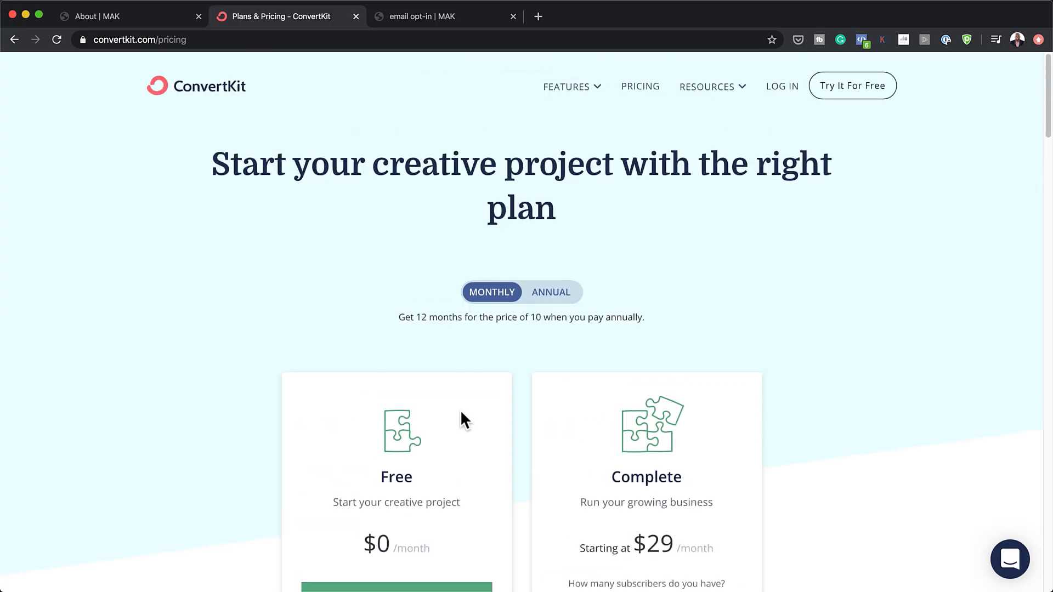
pyautogui.scroll(-4, 465, 421)
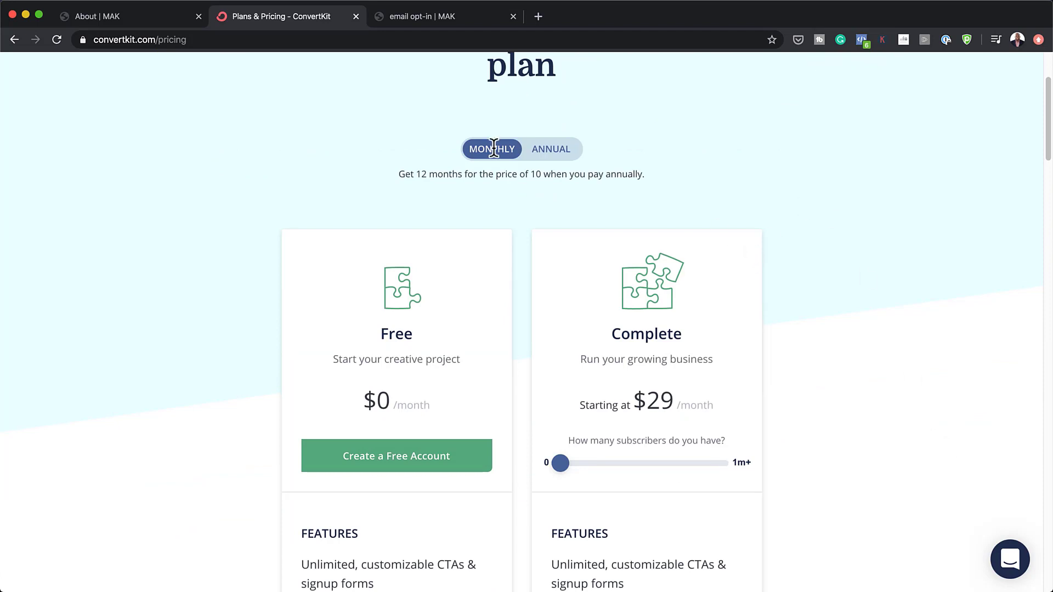
pyautogui.scroll(4, 599, 266)
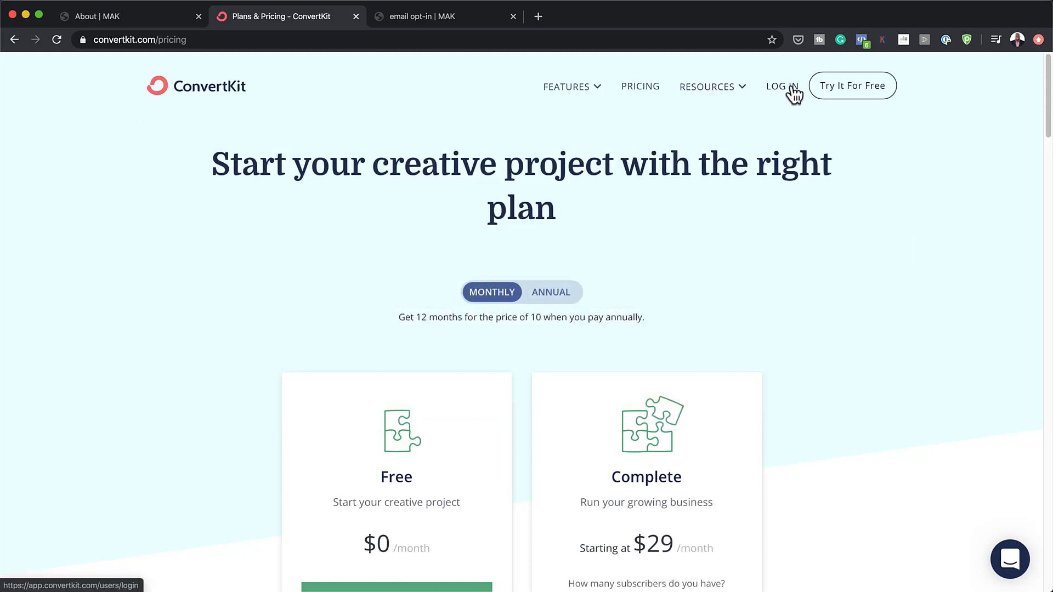
# - Log into ConvertKit, view the Total subscribers chart, then go to Landing Pages & Forms
pyautogui.click(792, 90)
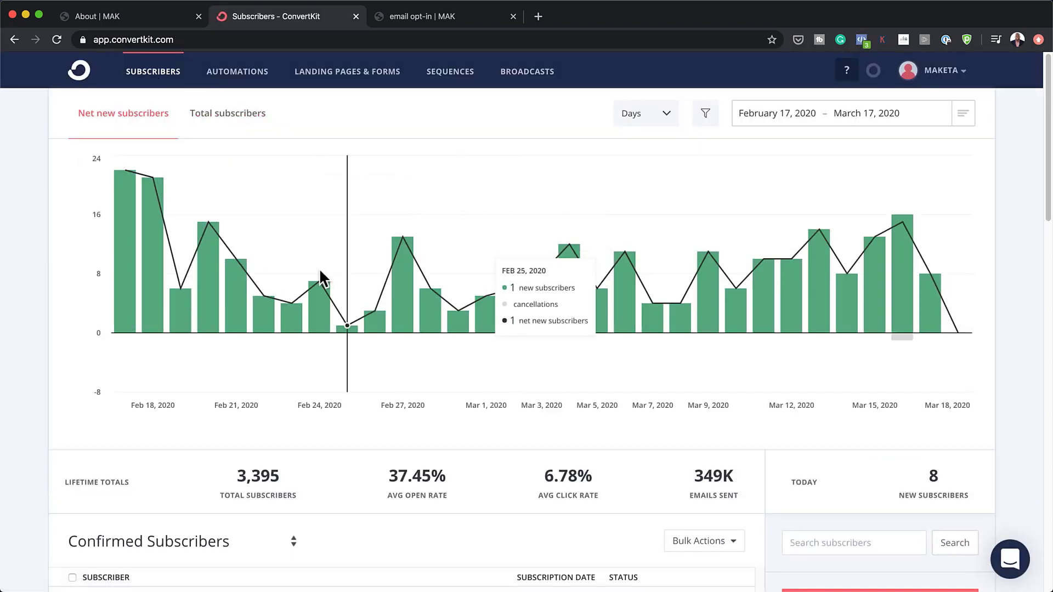
pyautogui.click(248, 115)
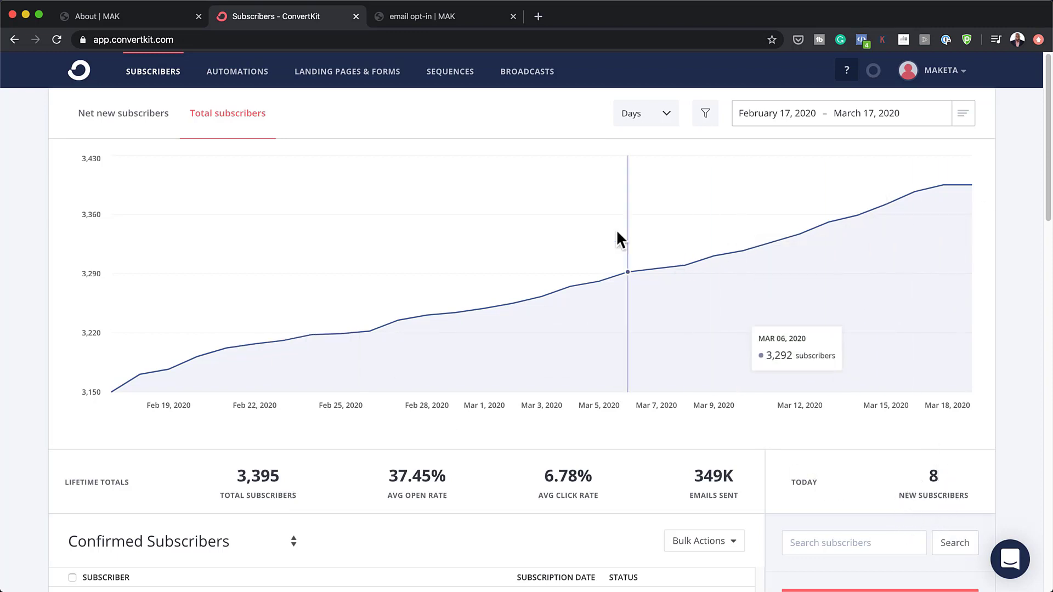
pyautogui.moveTo(883, 202)
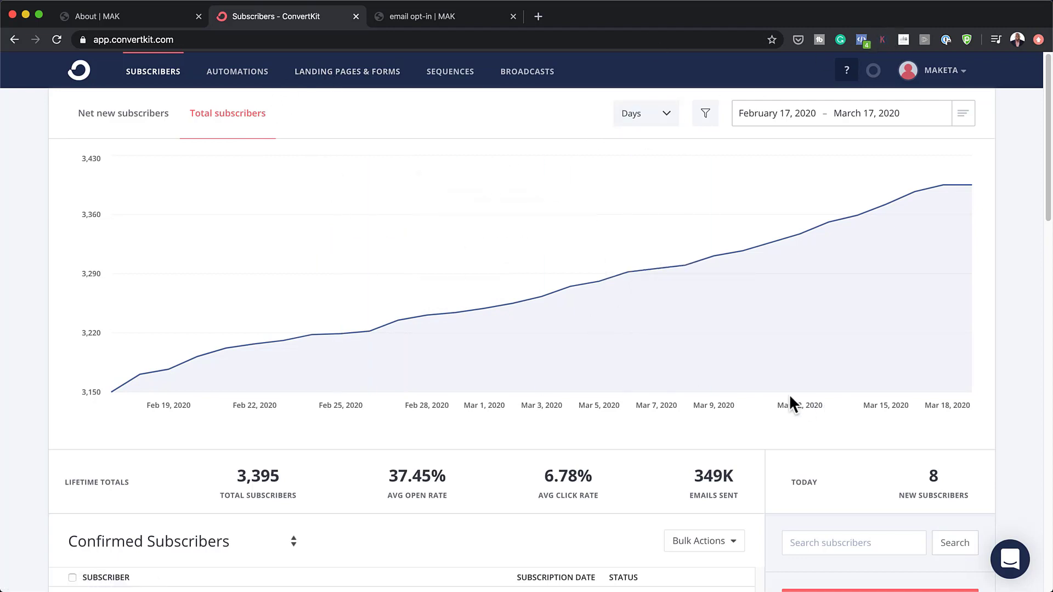
pyautogui.scroll(-1, 790, 397)
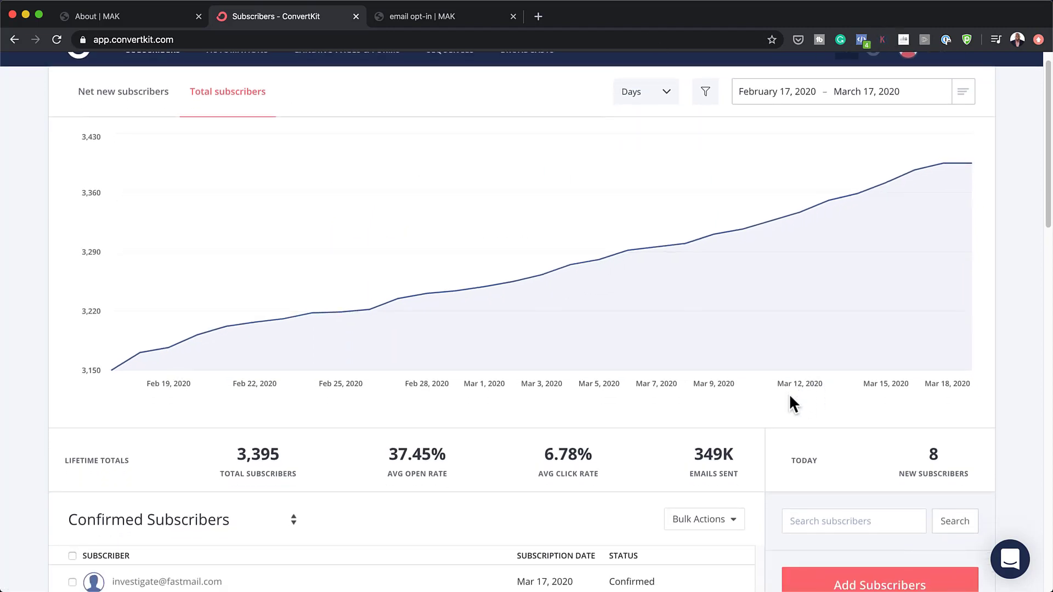
pyautogui.scroll(1, 788, 393)
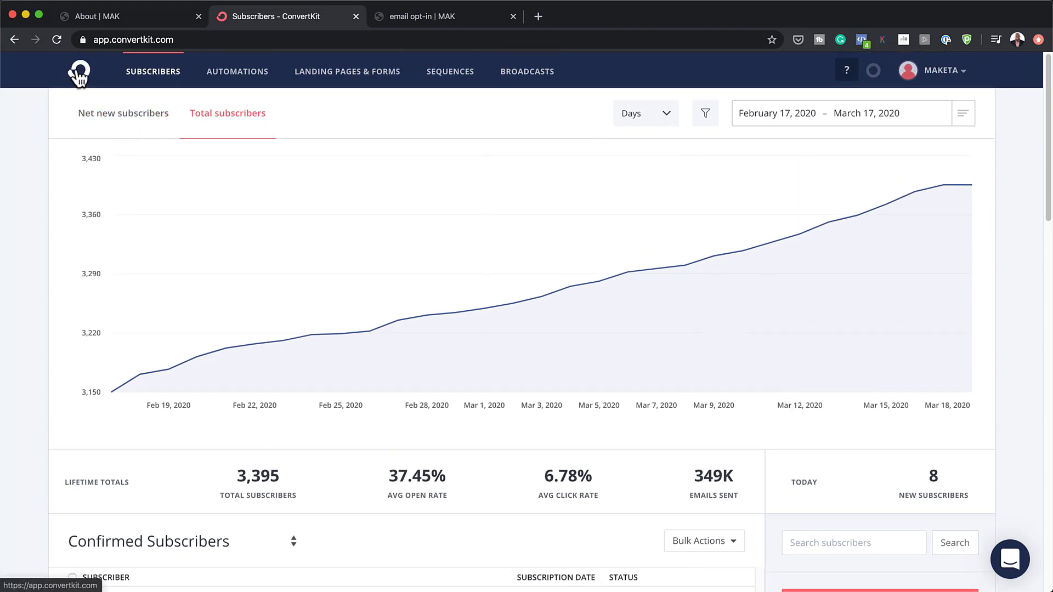
pyautogui.click(387, 78)
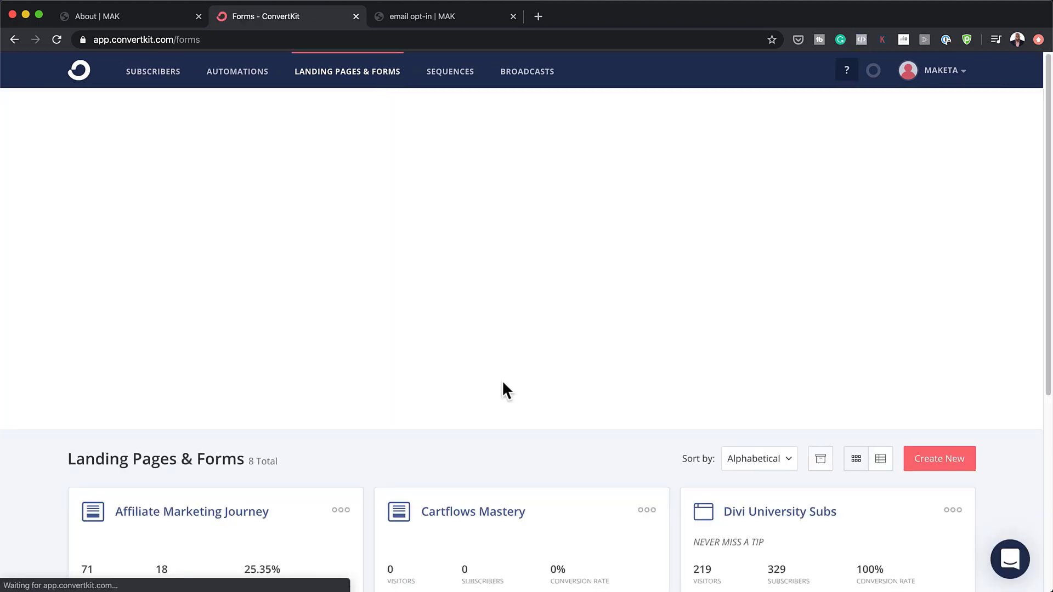
# - Create a new Inline form based on the Clare template
pyautogui.scroll(-4, 504, 378)
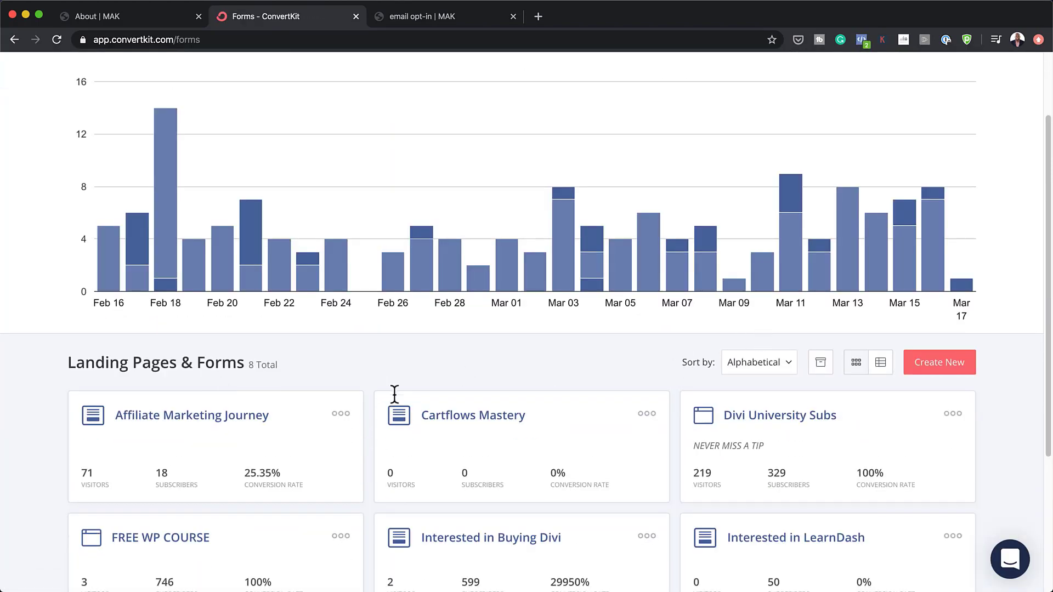
pyautogui.scroll(-2, 494, 410)
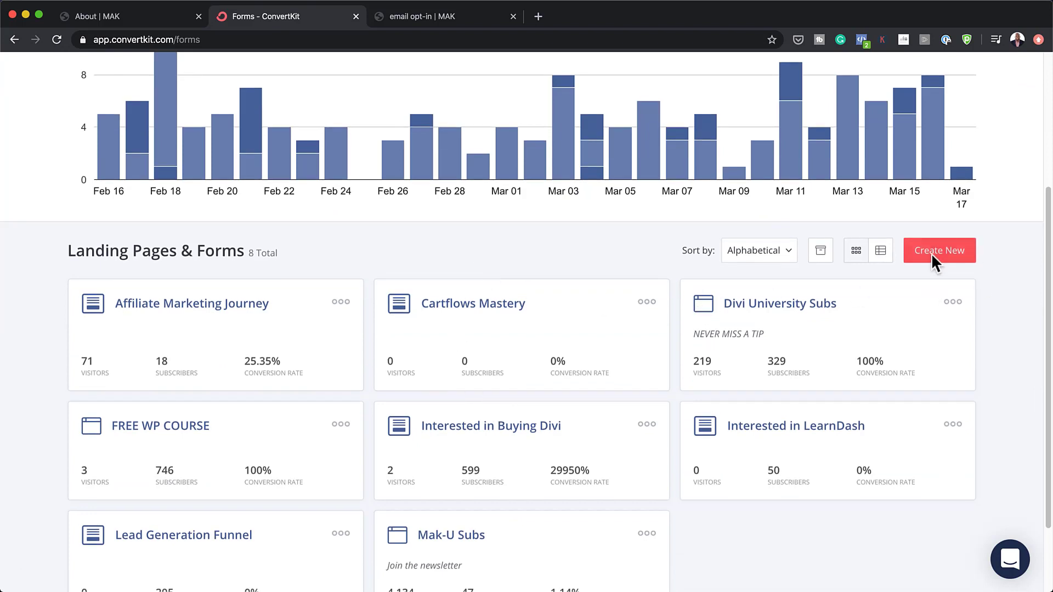
pyautogui.click(932, 253)
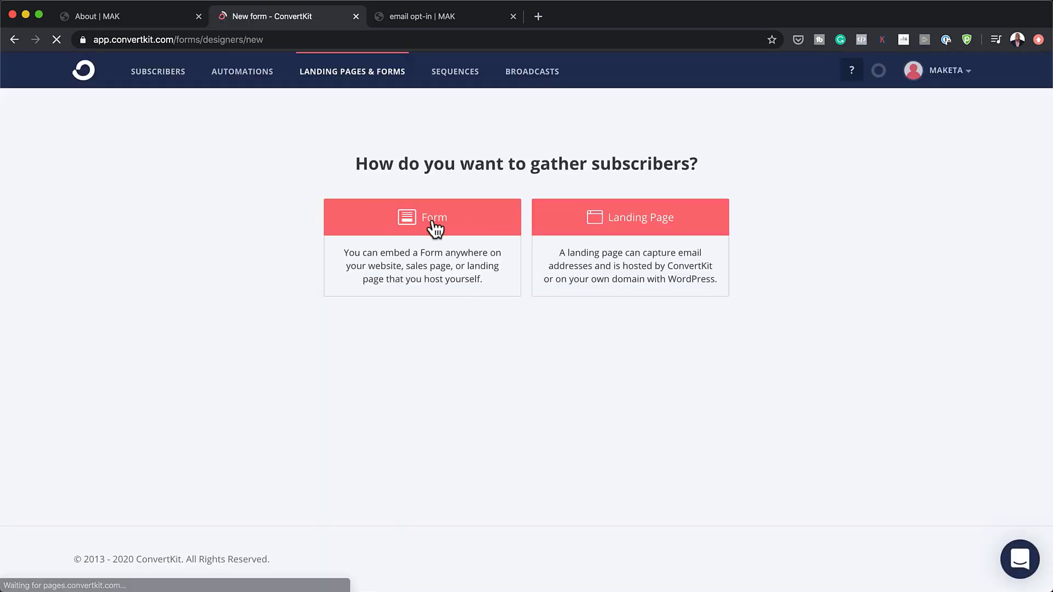
pyautogui.click(434, 222)
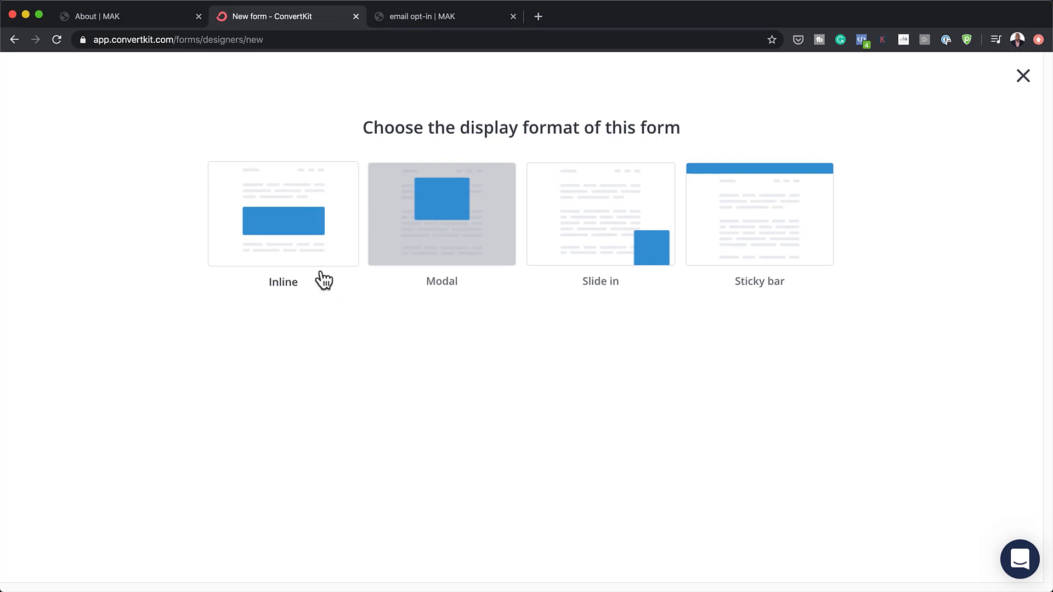
pyautogui.click(323, 227)
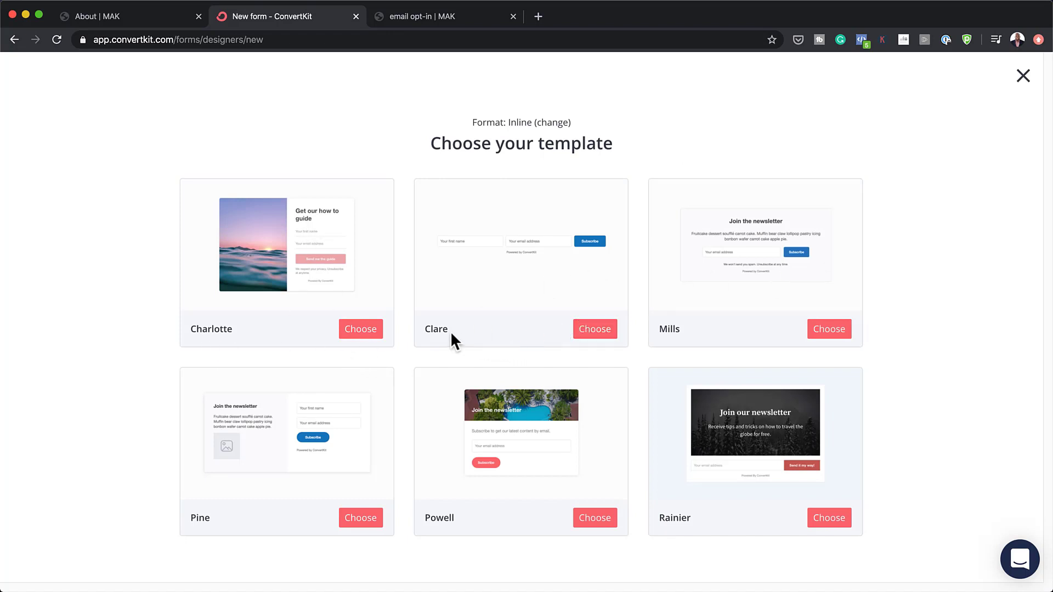
pyautogui.click(594, 330)
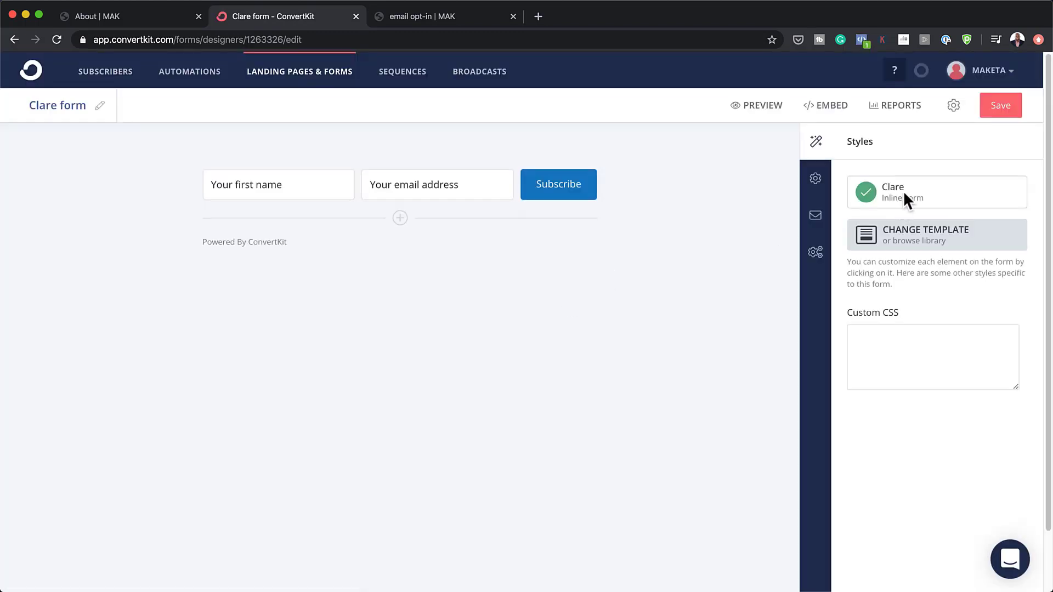
# - Rename the Clare form to 'Dieting Freebie'
pyautogui.click(101, 106)
pyautogui.moveTo(91, 107); pyautogui.dragTo(2, 108)
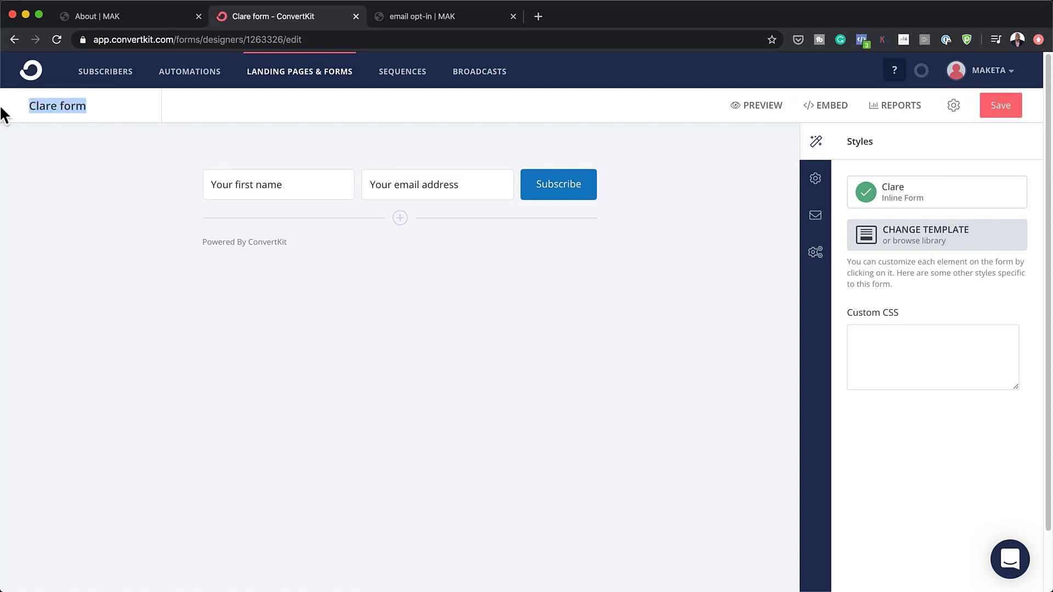
pyautogui.write('Dieting Freebie')
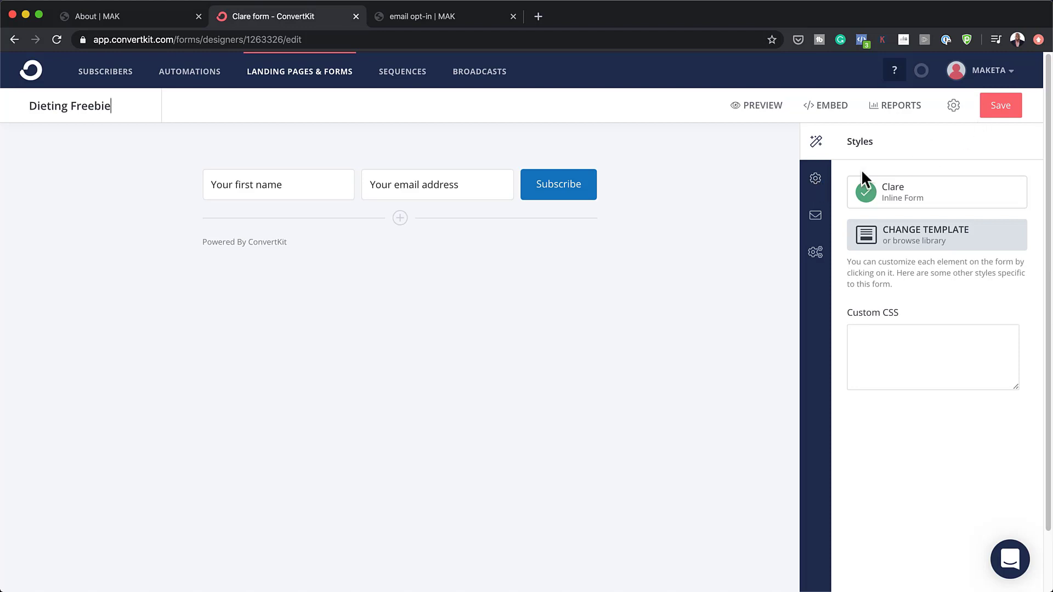
# - Review the form's Settings, Incentive Email and Advanced options, then save it
pyautogui.click(816, 184)
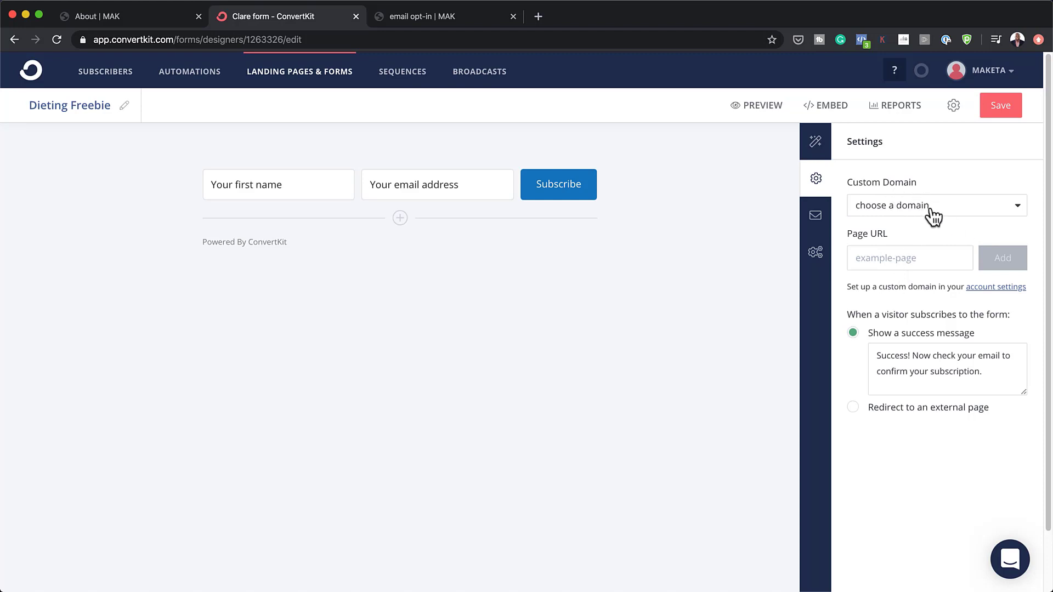
pyautogui.click(817, 218)
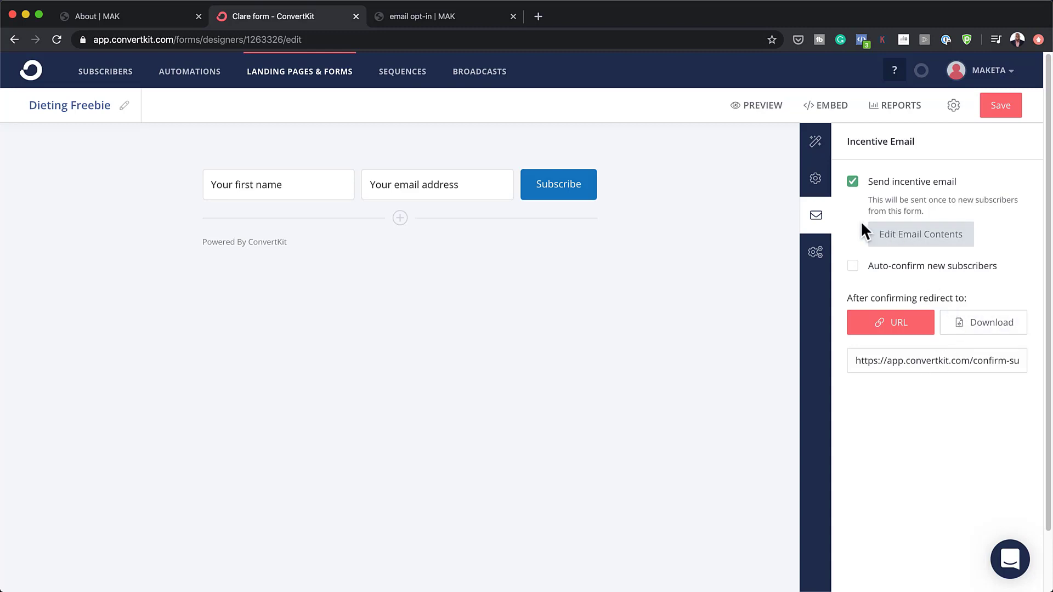
pyautogui.click(820, 257)
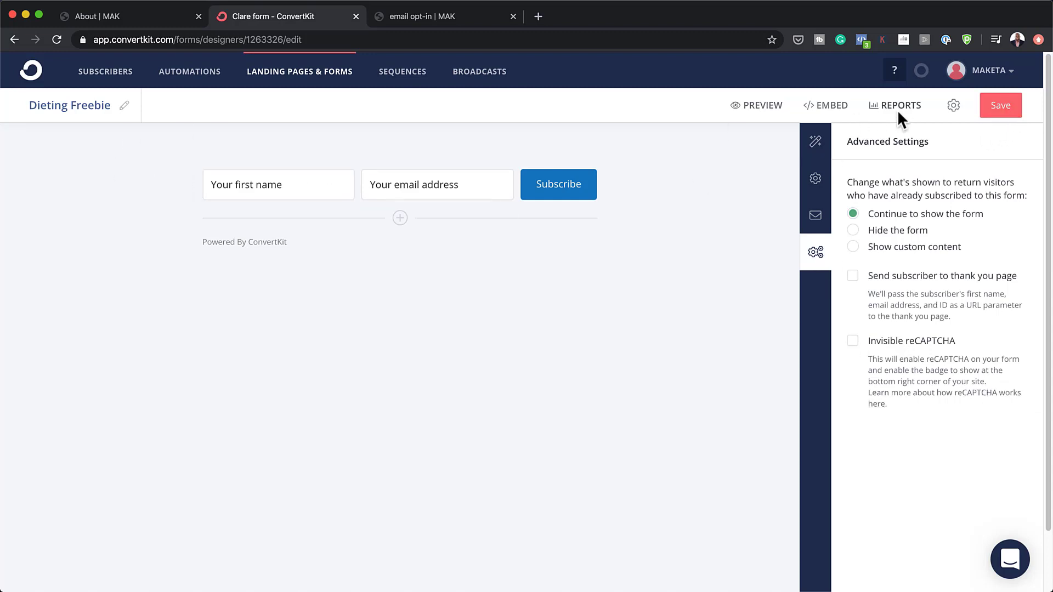
pyautogui.click(1009, 116)
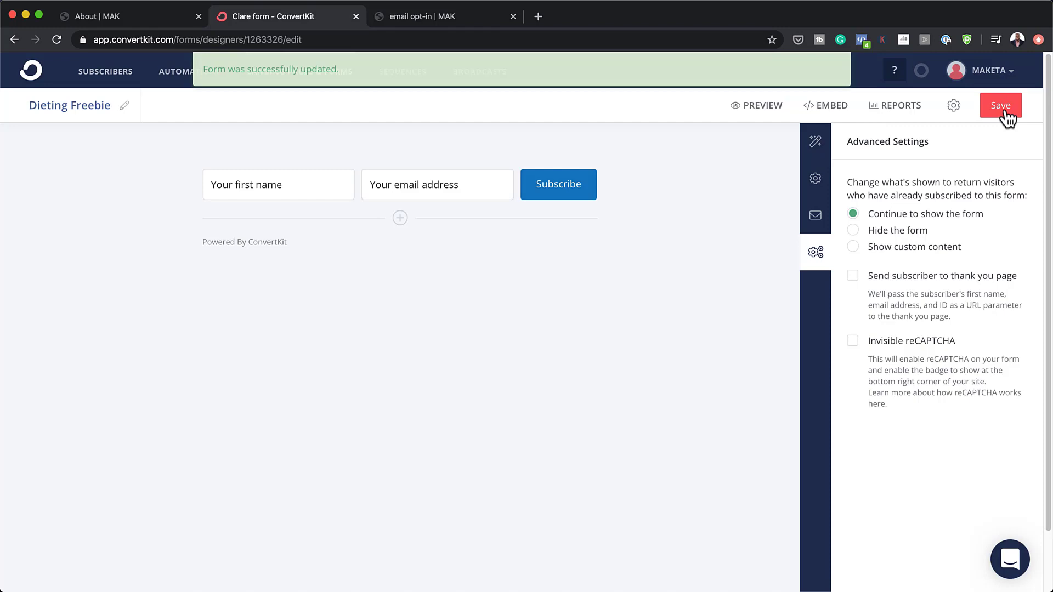
pyautogui.click(1008, 114)
# - In the opt-in's Email Account settings, keep ConvertKit as the service provider
pyautogui.click(140, 19)
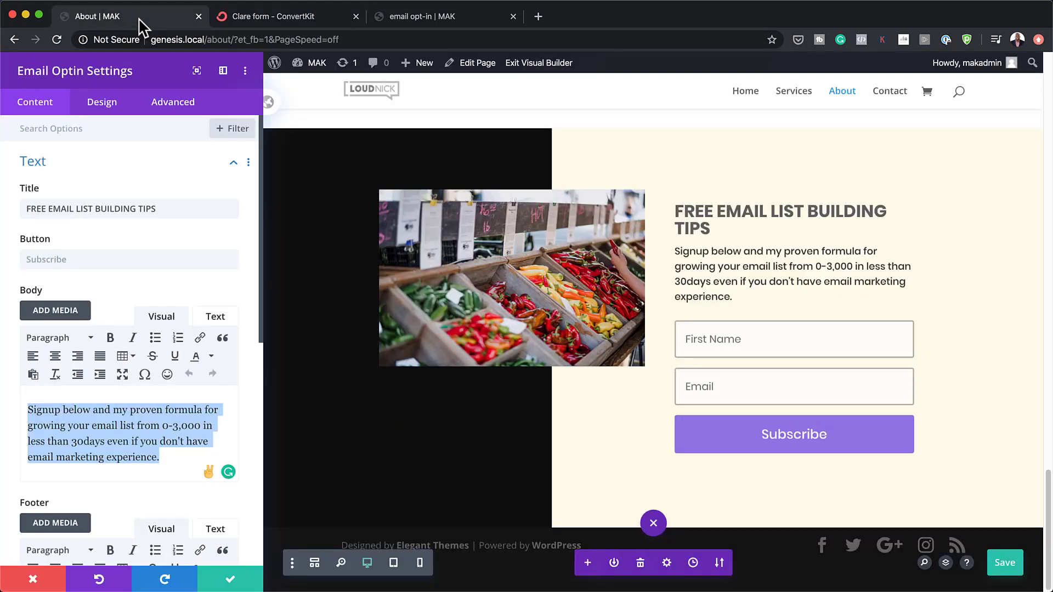
pyautogui.scroll(-2, 151, 281)
pyautogui.scroll(-10, 151, 281)
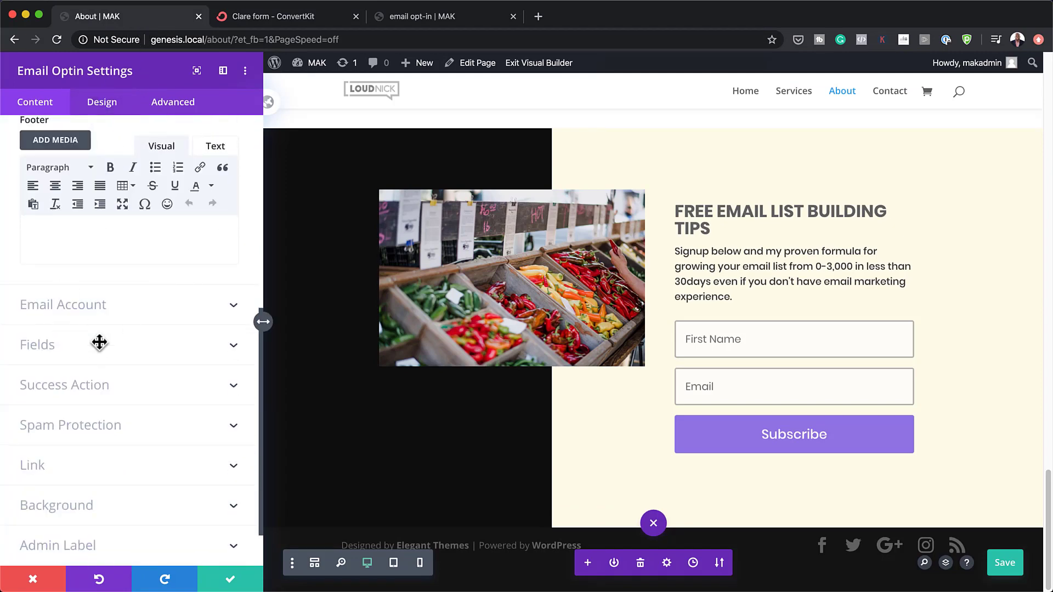
pyautogui.click(93, 310)
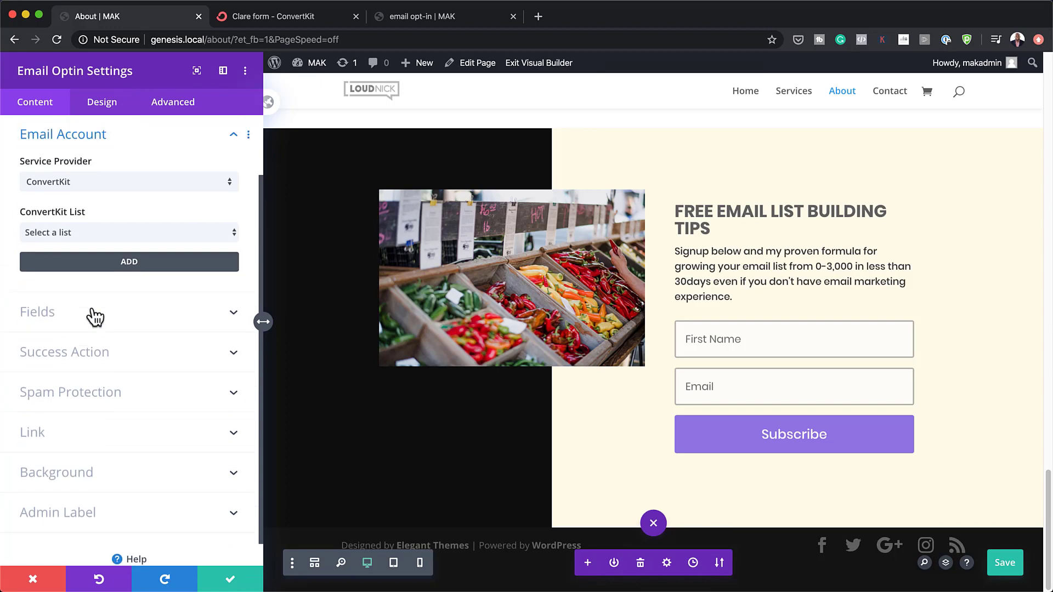
pyautogui.click(123, 232)
pyautogui.click(123, 232)
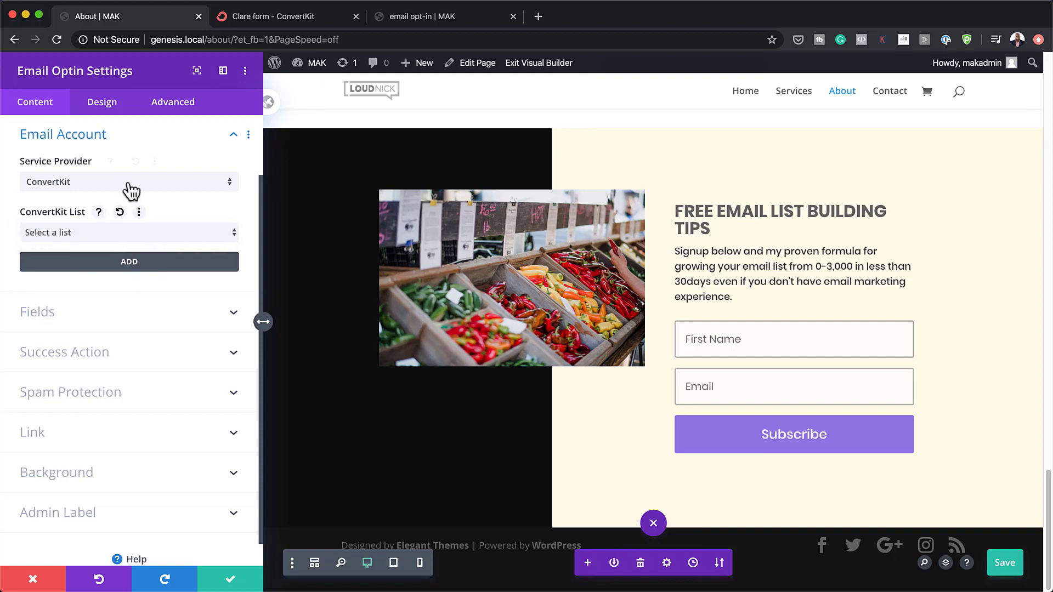
pyautogui.click(129, 182)
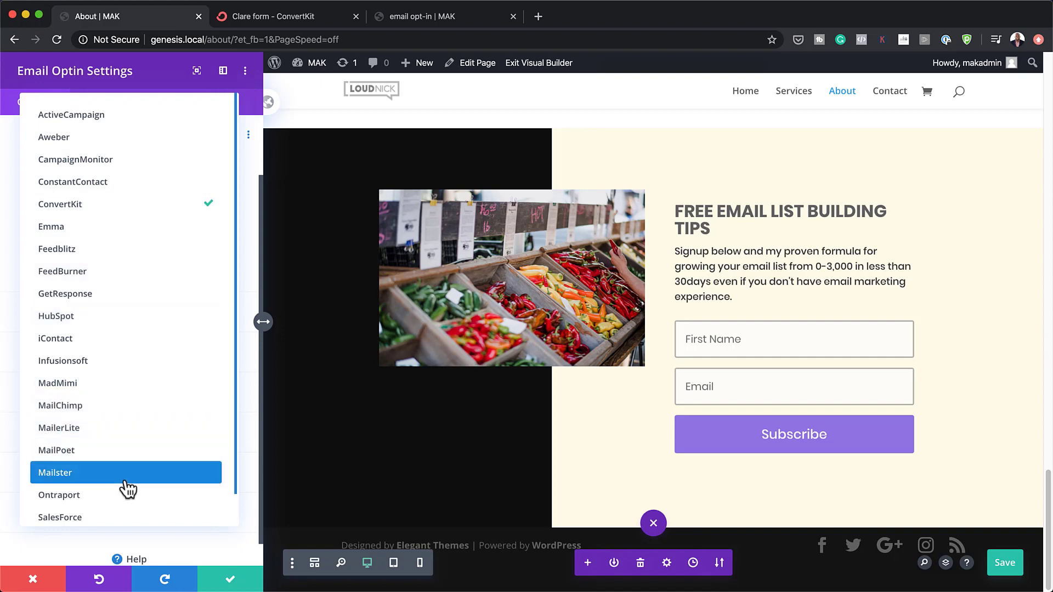
pyautogui.scroll(-1, 130, 484)
pyautogui.scroll(2, 134, 466)
pyautogui.click(249, 102)
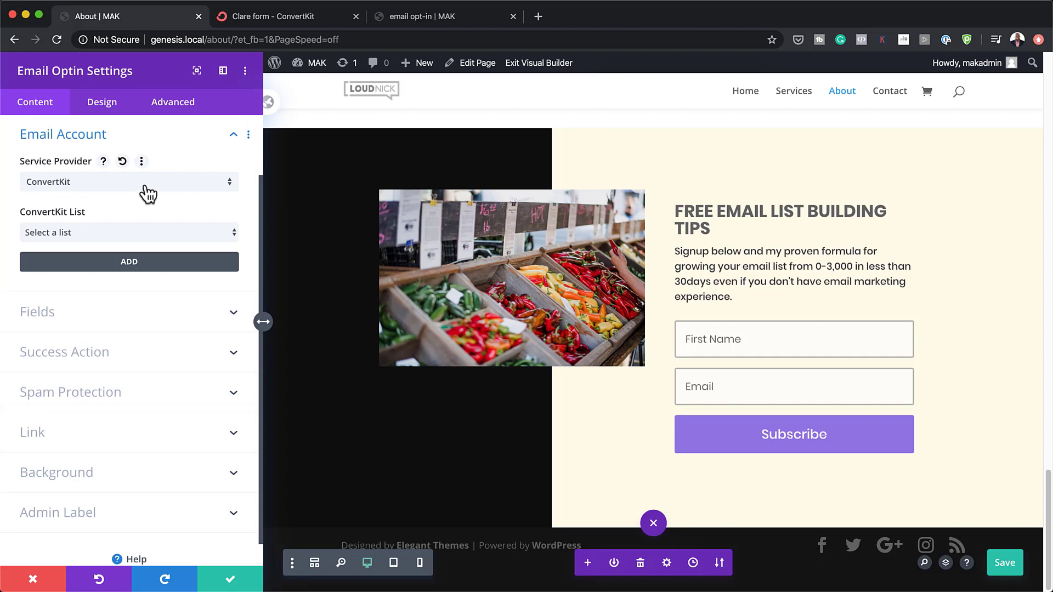
# - Find no ConvertKit lists available, start adding a new ConvertKit account, and go to the ConvertKit tab
pyautogui.click(122, 231)
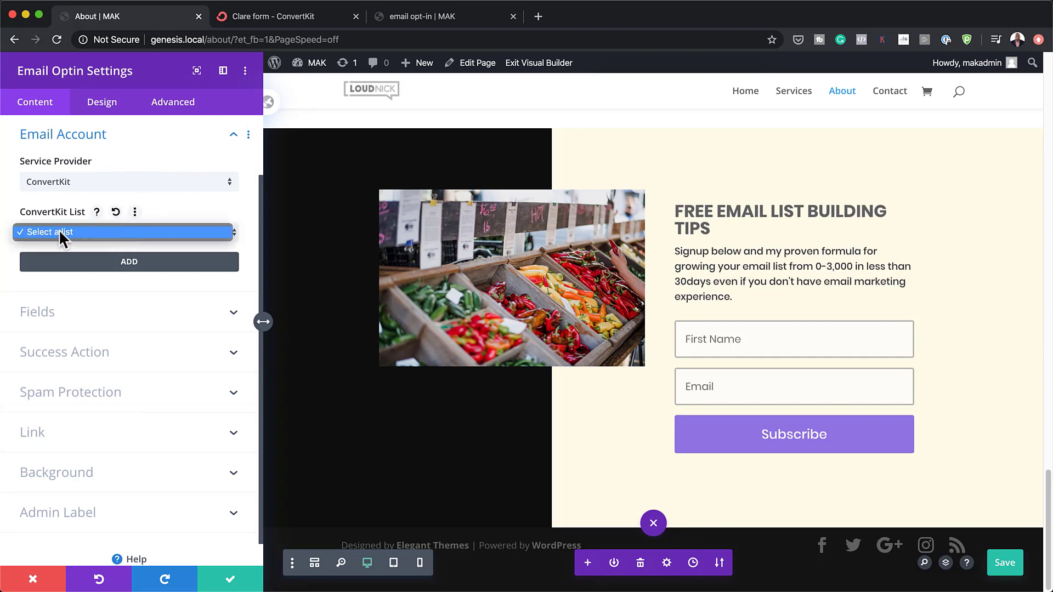
pyautogui.click(163, 232)
pyautogui.click(128, 263)
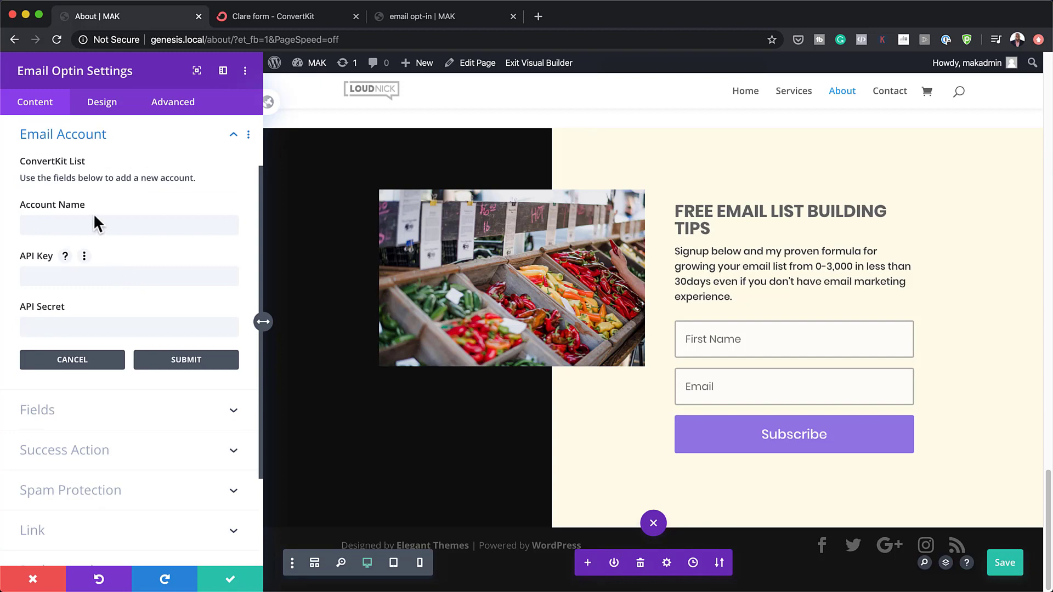
pyautogui.click(45, 278)
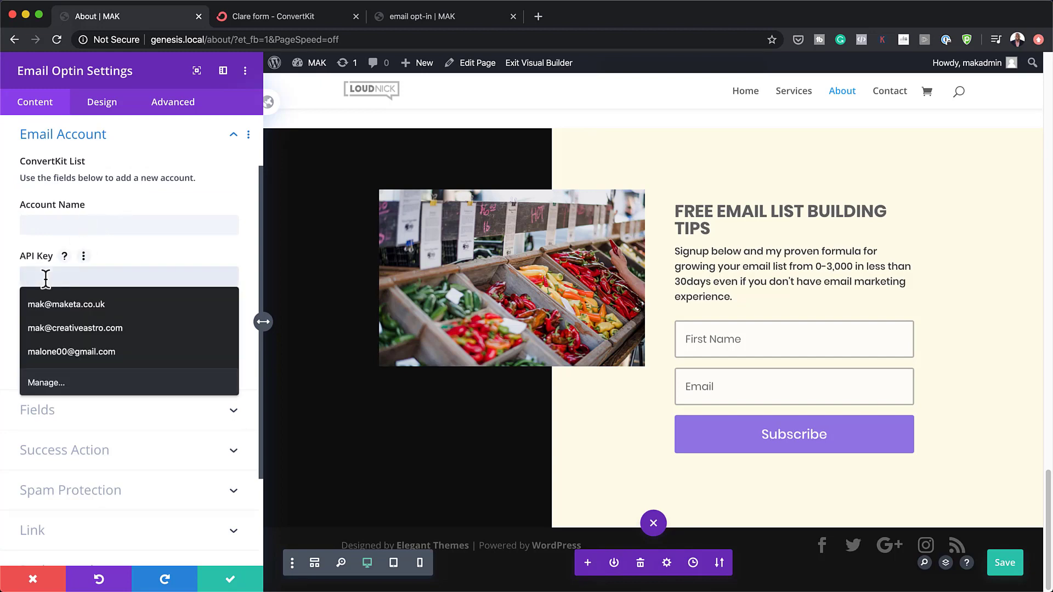
pyautogui.click(285, 18)
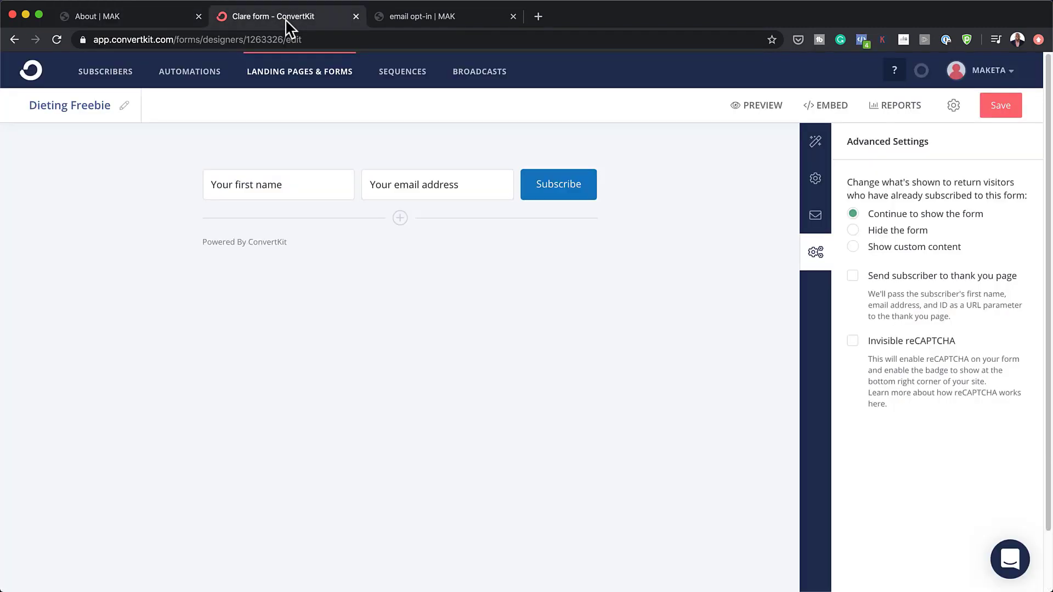
# - Open ConvertKit's Account Info page showing the API key and secret, then return to the About tab
pyautogui.click(1001, 81)
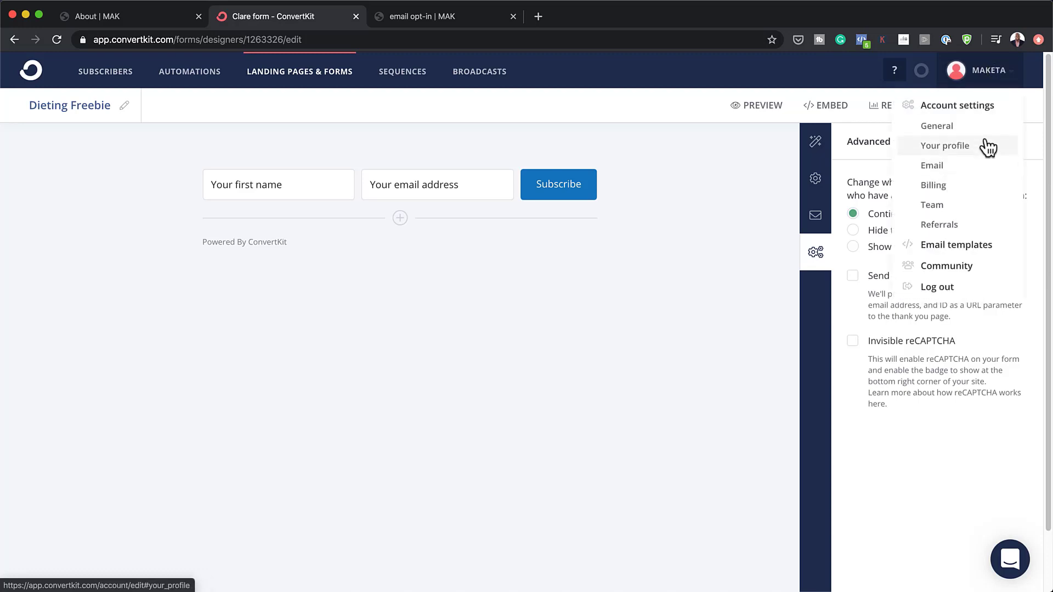
pyautogui.click(986, 147)
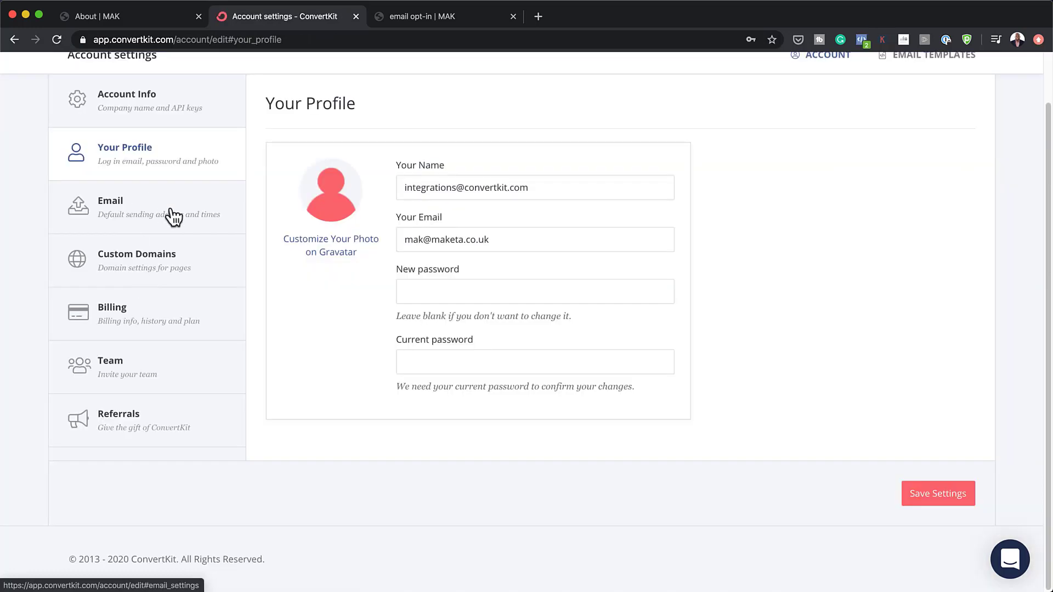
pyautogui.click(179, 109)
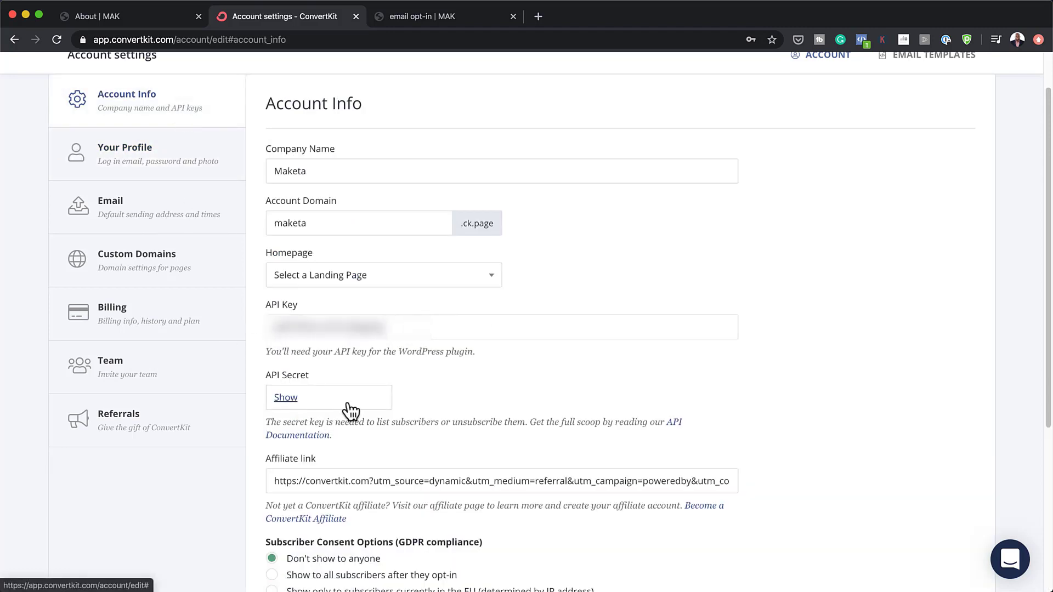
pyautogui.click(144, 19)
# - Enter the new ConvertKit account's name, API key and API secret, submit them, and check the list dropdown
pyautogui.click(59, 277)
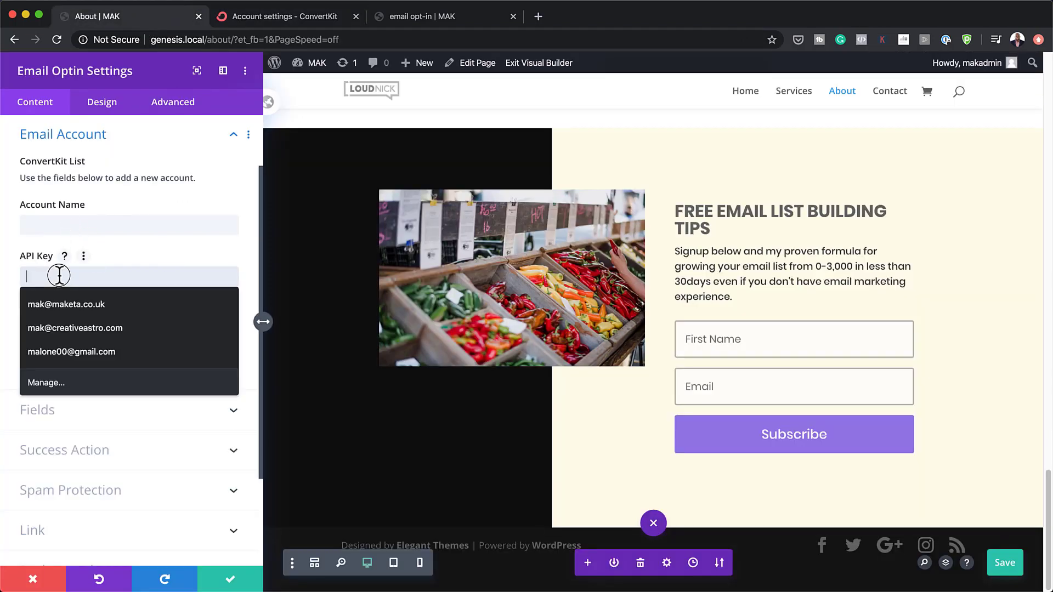
pyautogui.click(94, 329)
pyautogui.click(84, 327)
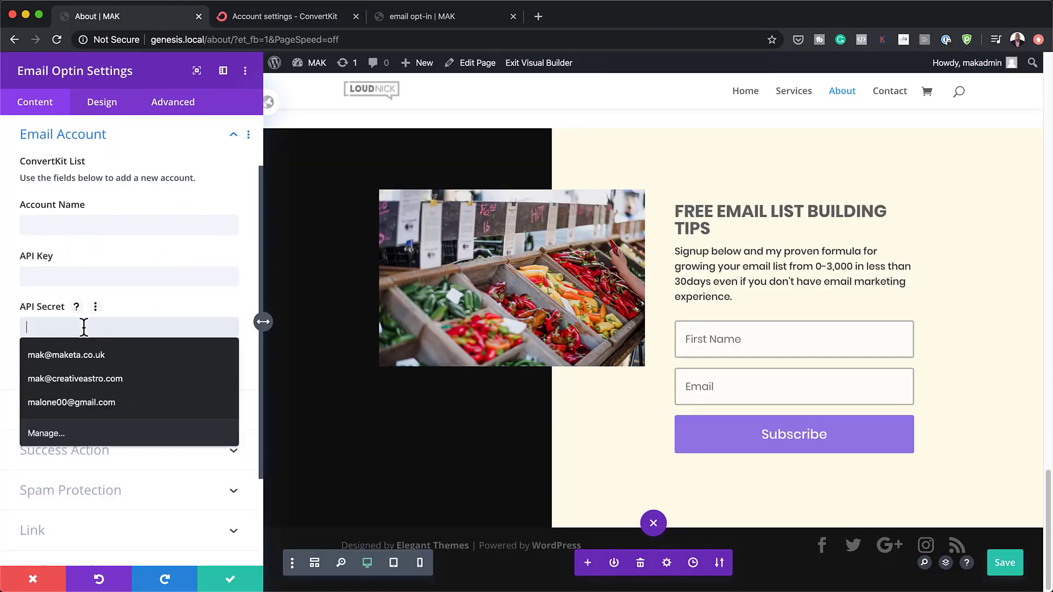
pyautogui.click(116, 220)
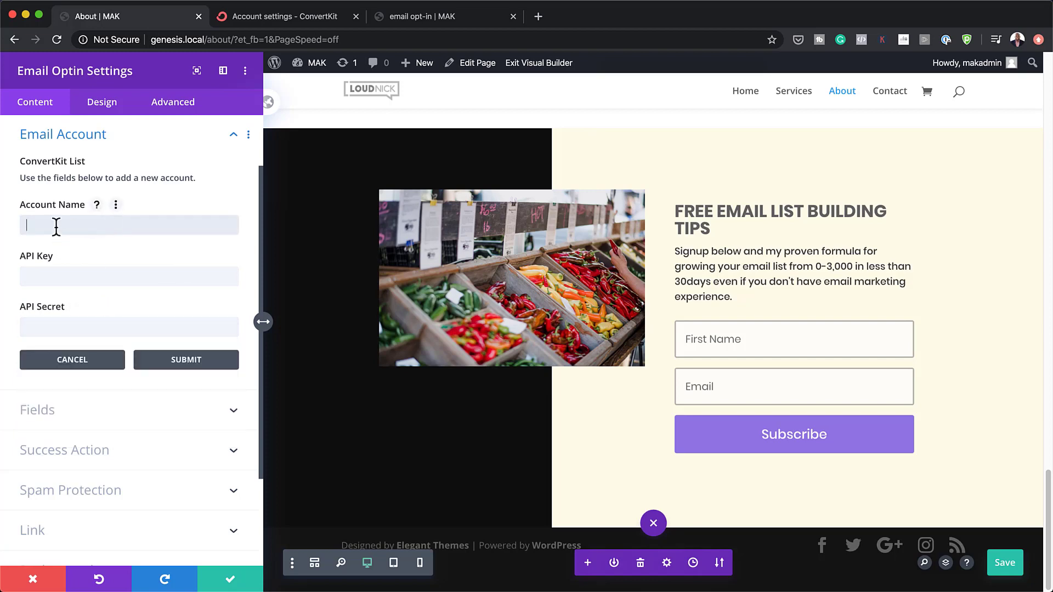
pyautogui.click(192, 362)
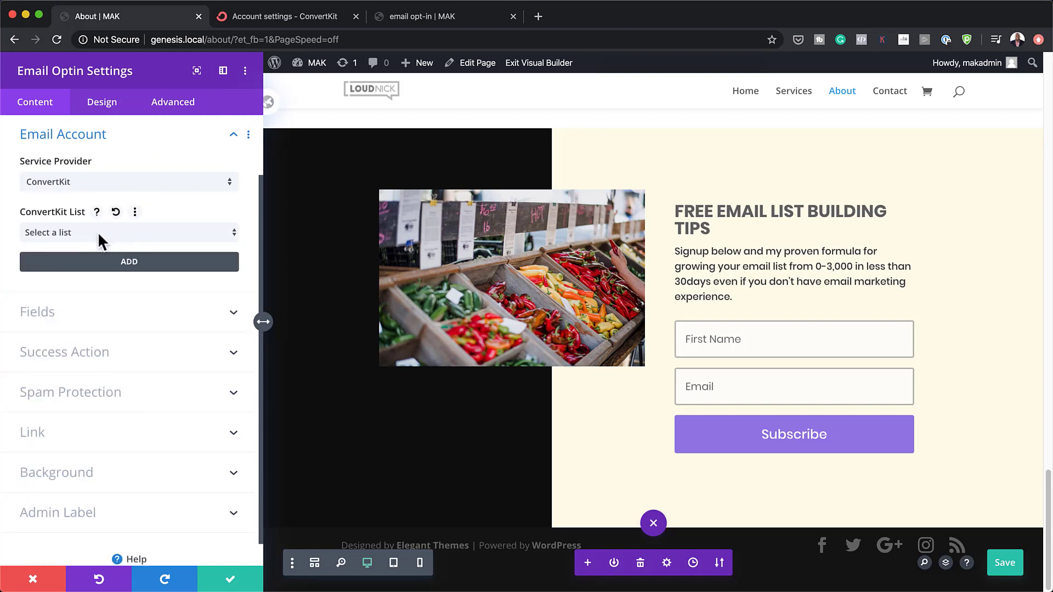
pyautogui.click(99, 233)
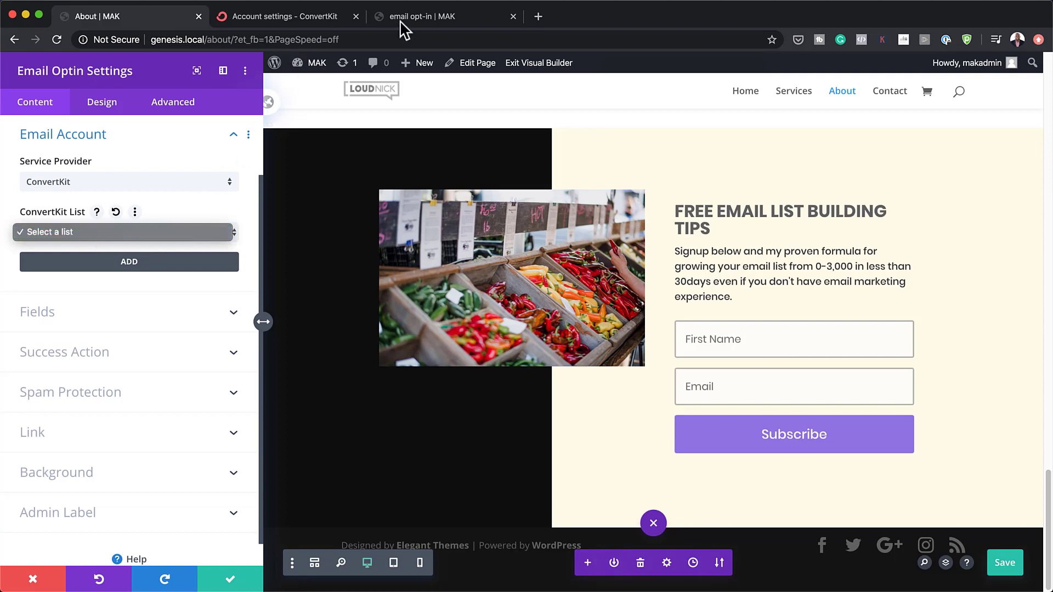
pyautogui.click(308, 15)
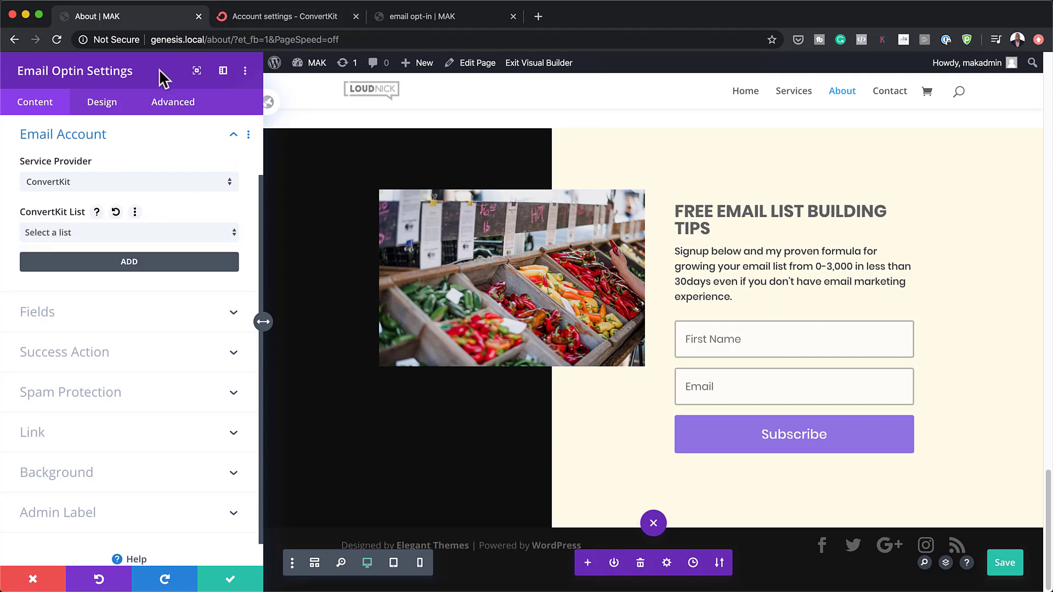
pyautogui.click(251, 22)
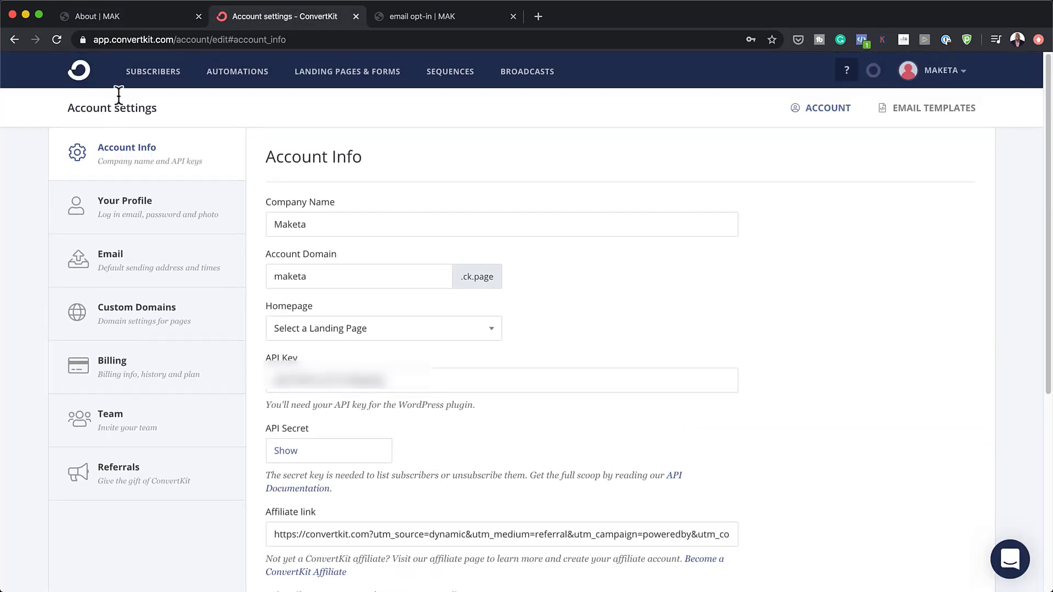
pyautogui.click(331, 77)
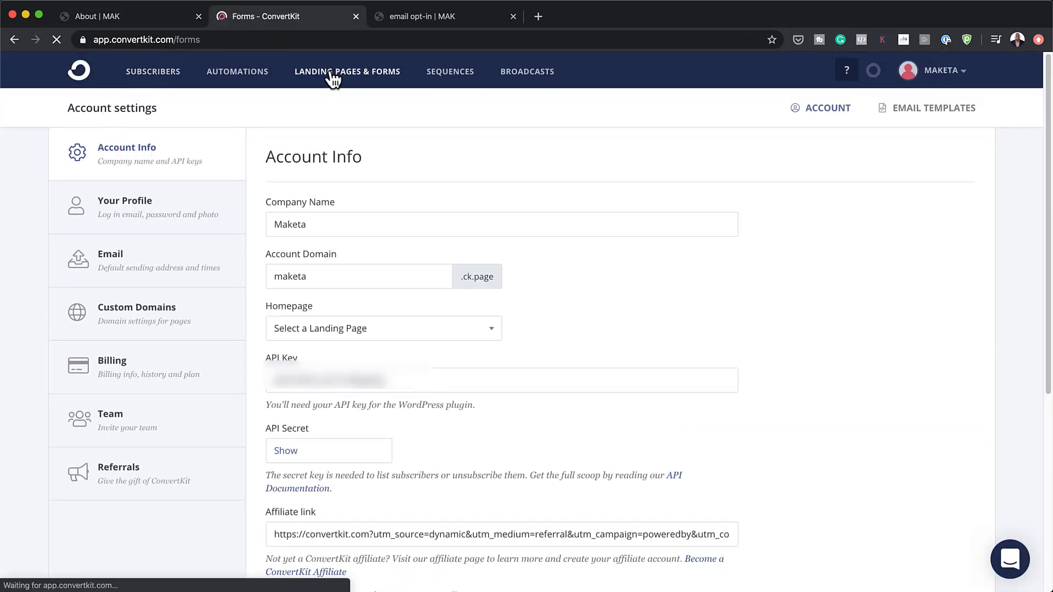
pyautogui.scroll(-3, 499, 462)
pyautogui.scroll(-1, 499, 461)
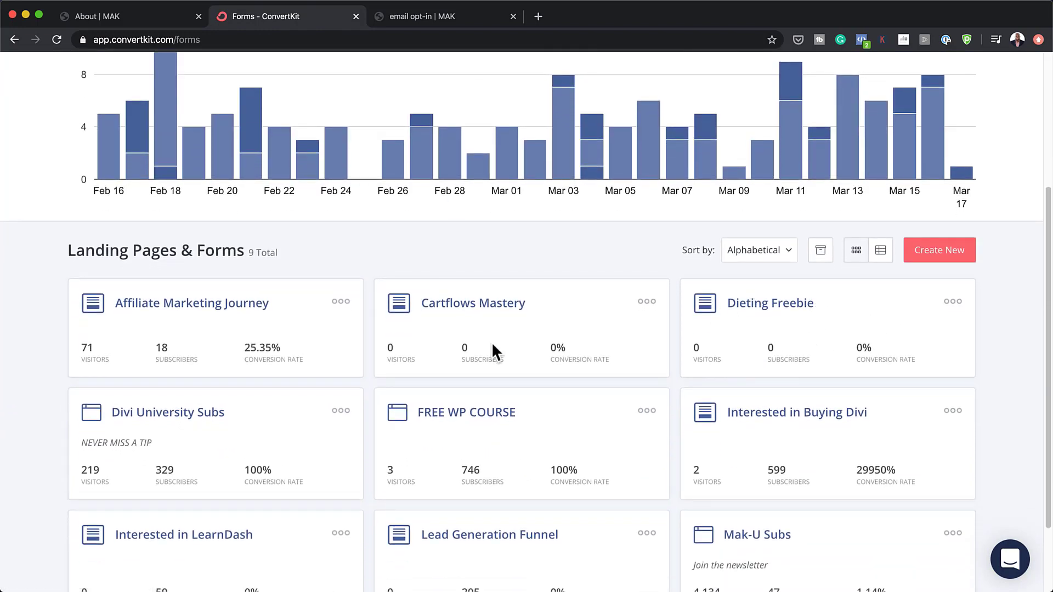
pyautogui.scroll(4, 496, 351)
pyautogui.click(90, 17)
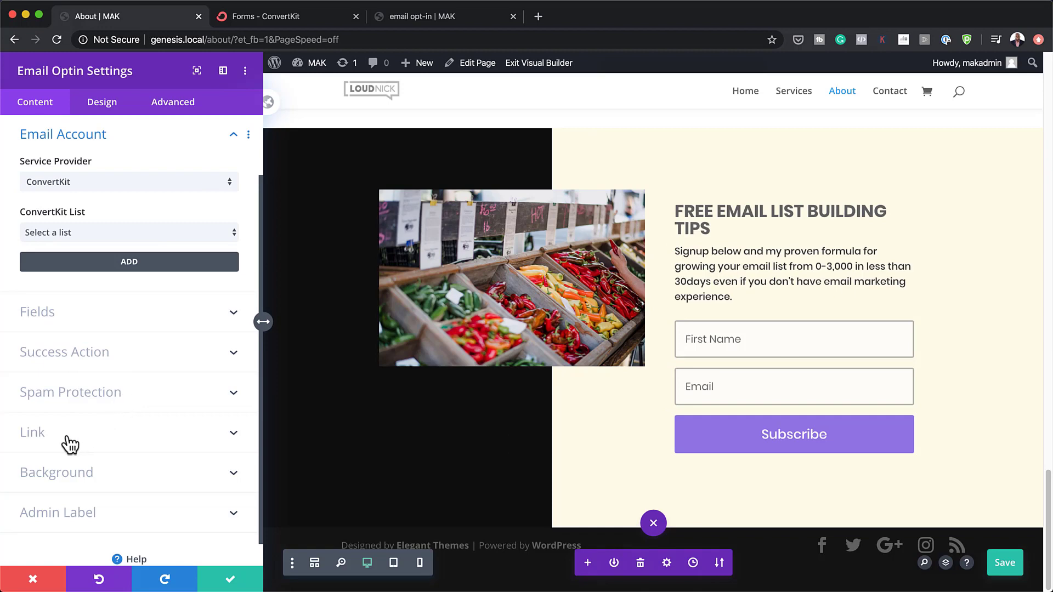
# - Change the opt-in's Success Action to 'Redirect to a custom URL'
pyautogui.click(91, 352)
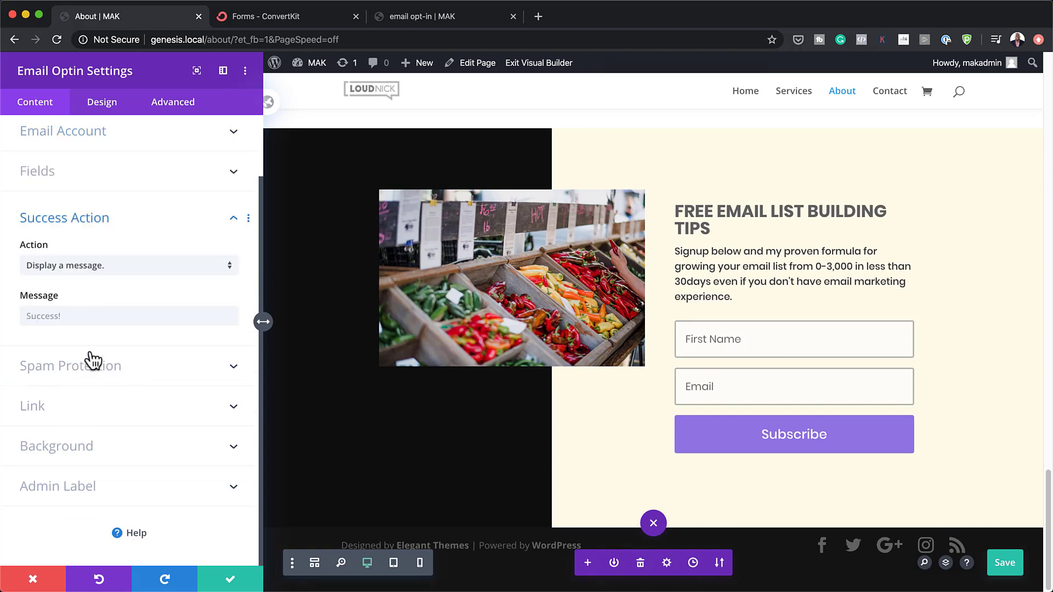
pyautogui.click(117, 269)
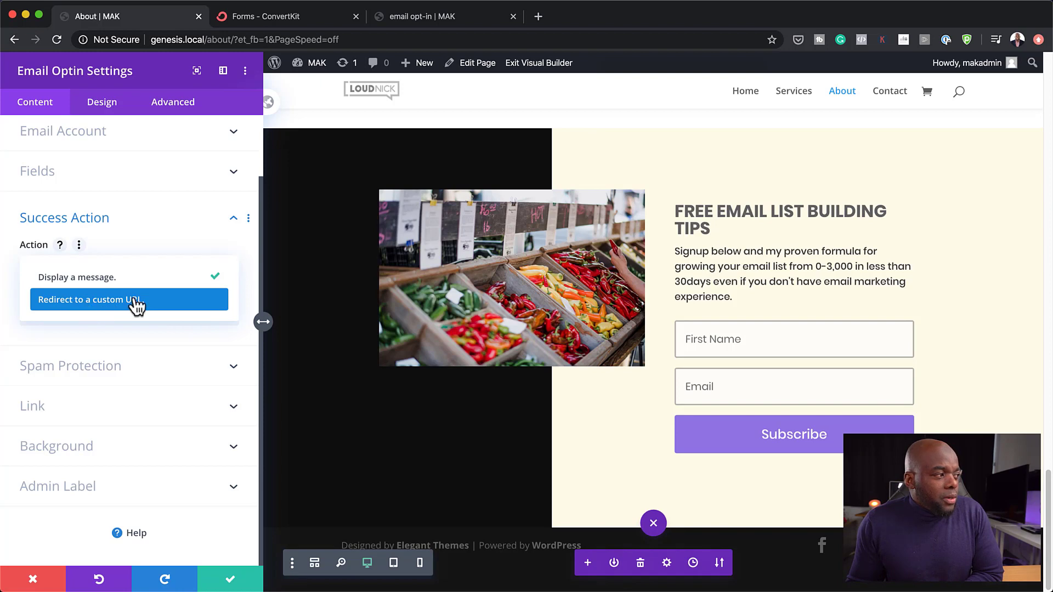
pyautogui.click(148, 300)
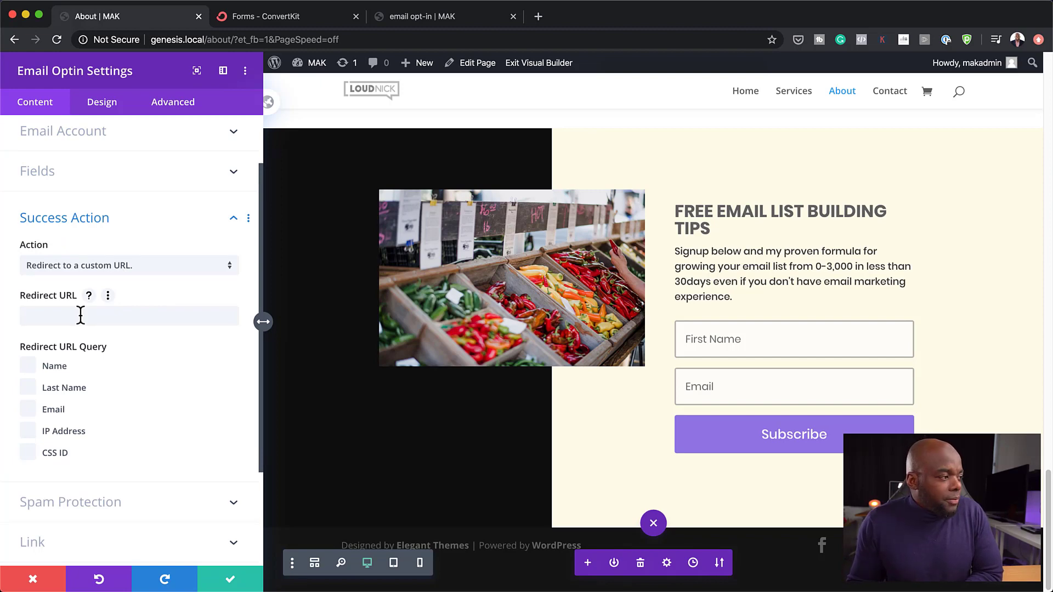
# - Save the opt-in module, exit the Visual Builder, and scroll down to the live Email signup form
pyautogui.click(229, 579)
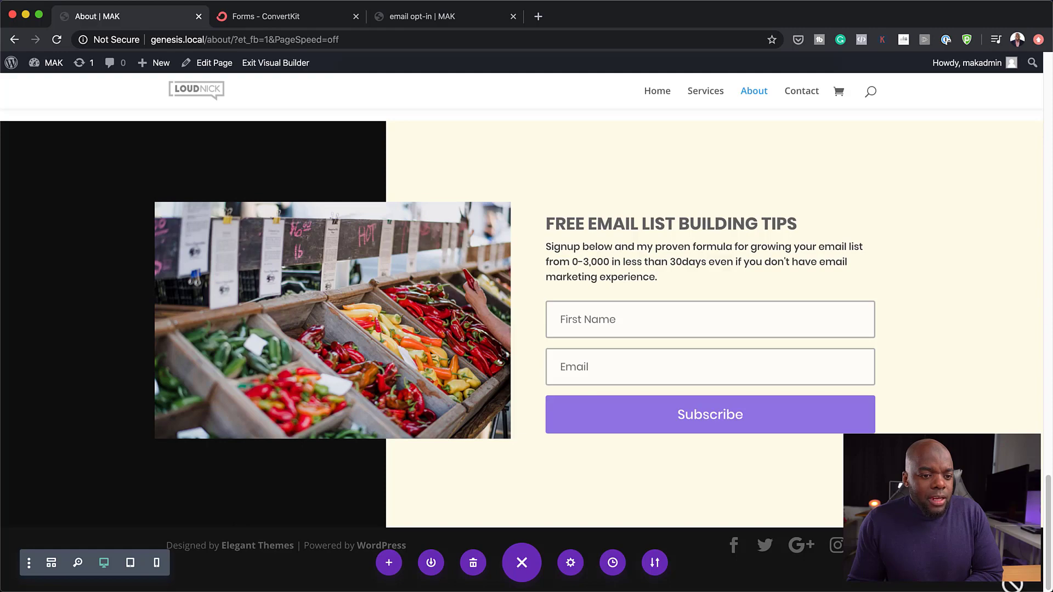
pyautogui.click(293, 66)
pyautogui.scroll(-20, 768, 450)
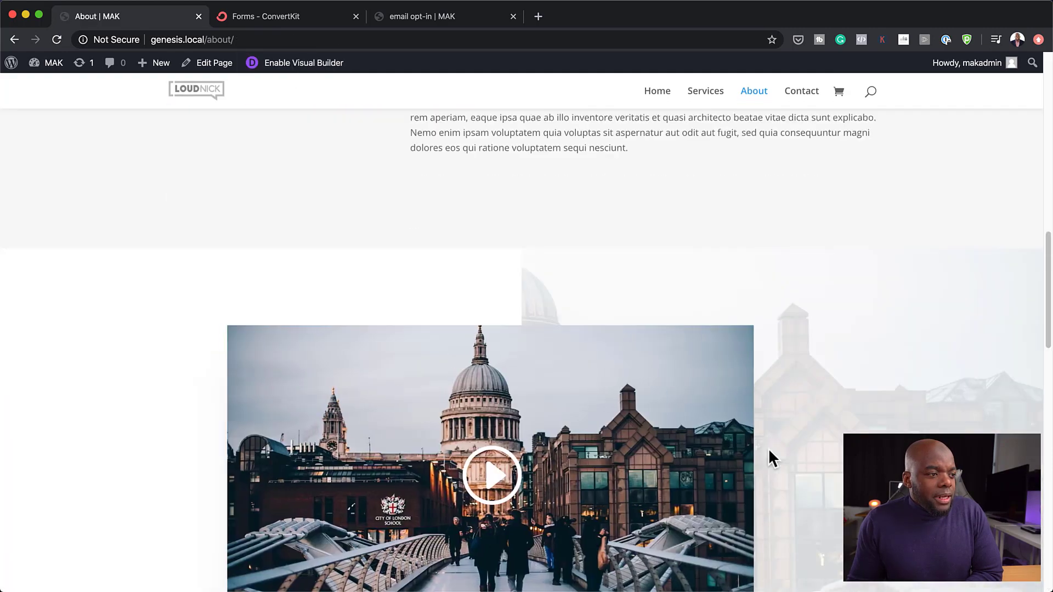
pyautogui.scroll(-3, 768, 449)
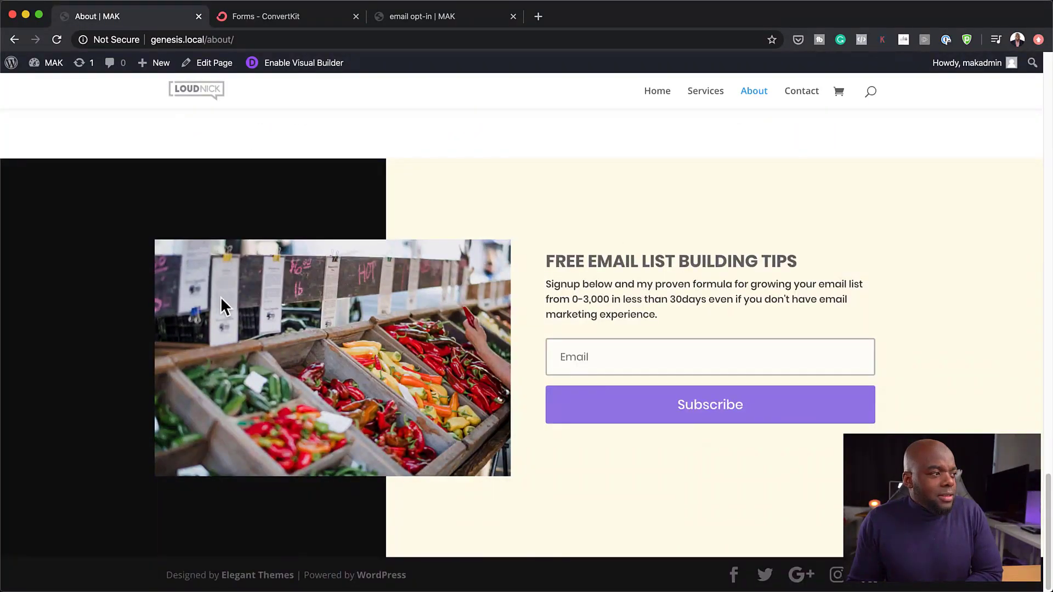